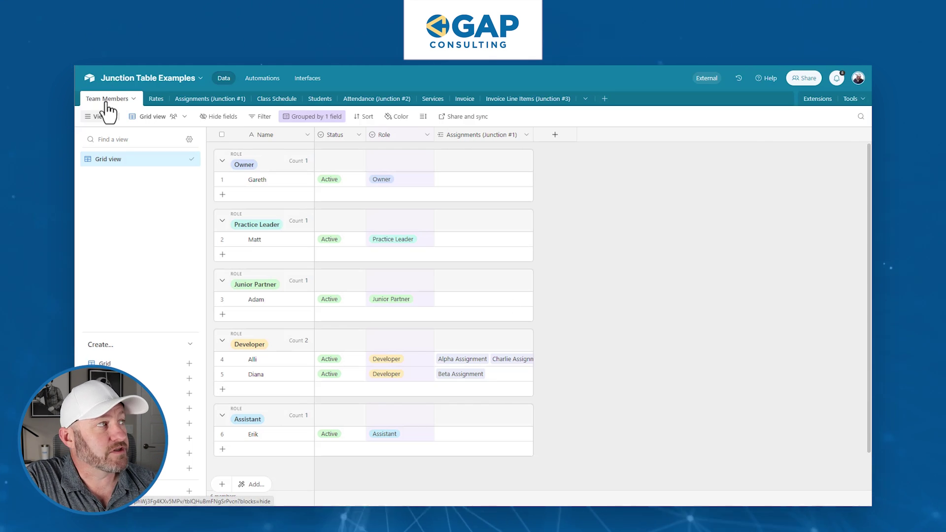
Look at the Rates table, then switch to the Assignments (Junction #1) table.
left_click(163, 101)
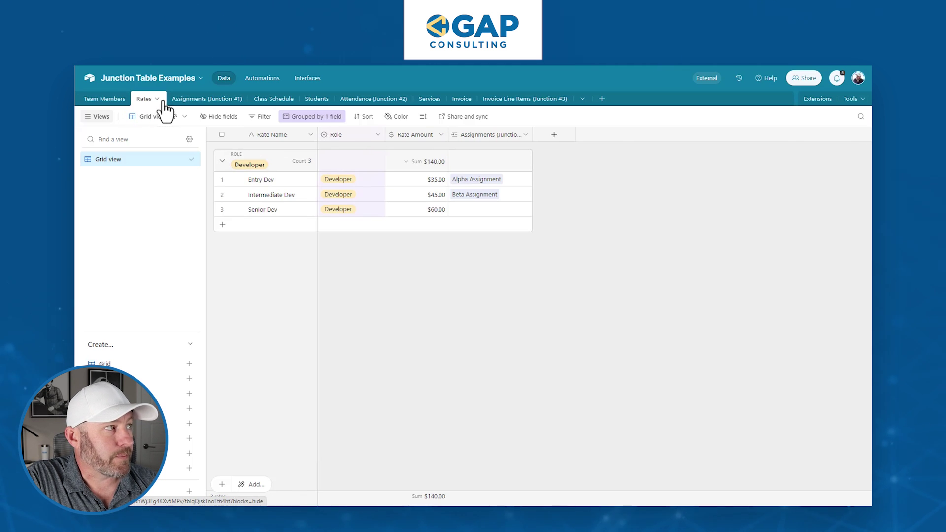
left_click(213, 105)
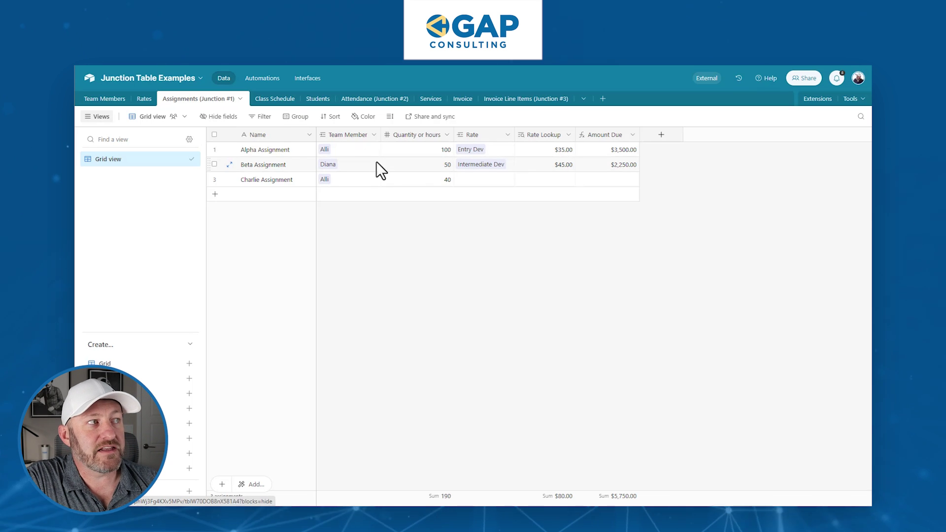
left_click(352, 134)
left_click(489, 135)
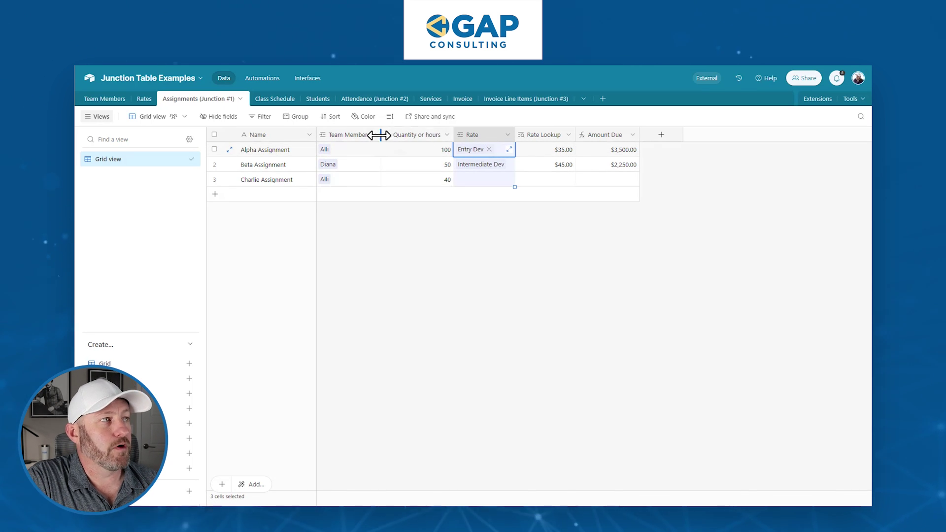
left_click(347, 137)
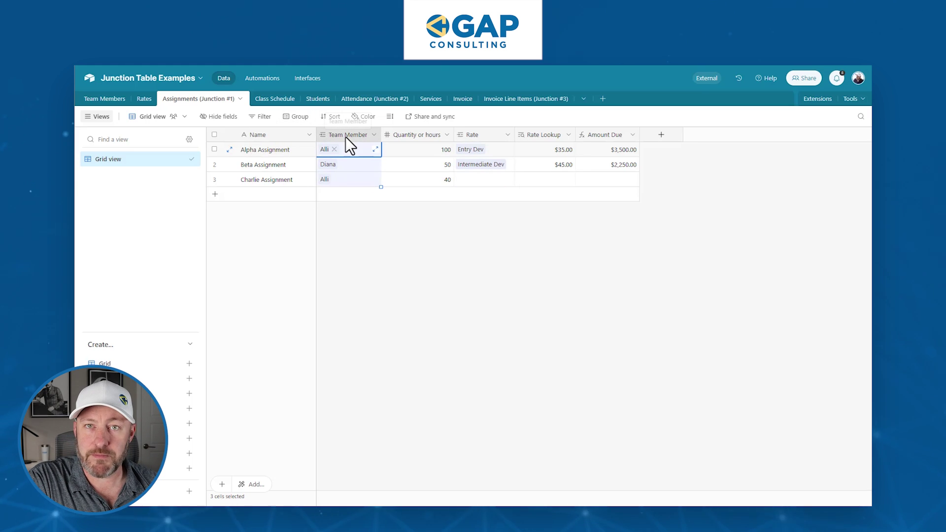
left_click(478, 134)
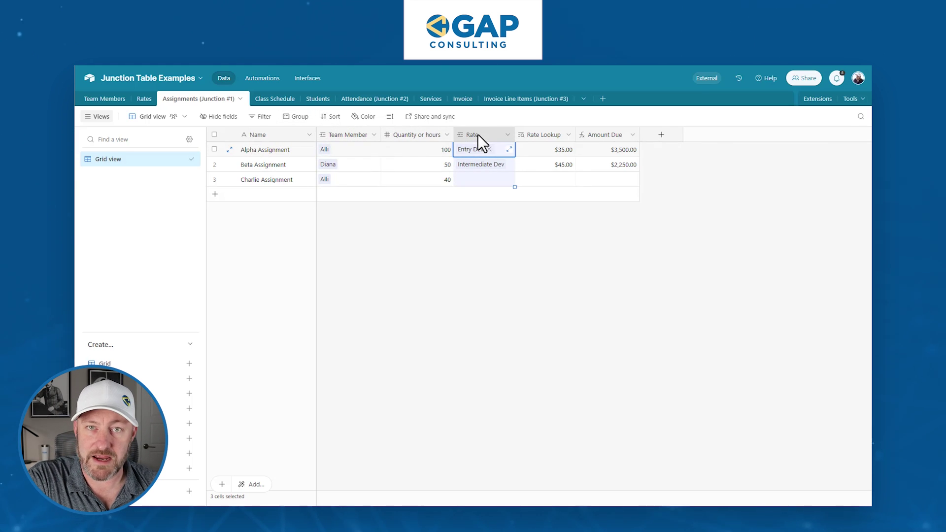
double_click(367, 135)
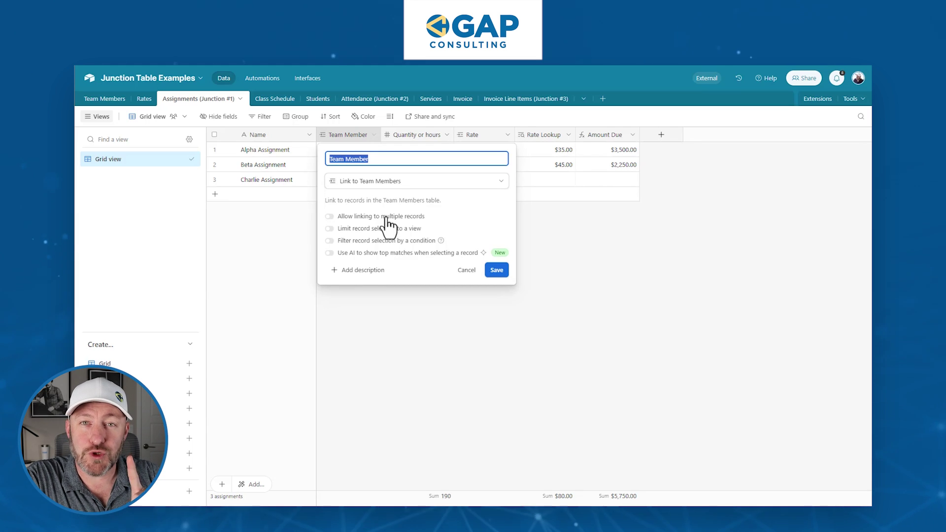
key("Escape")
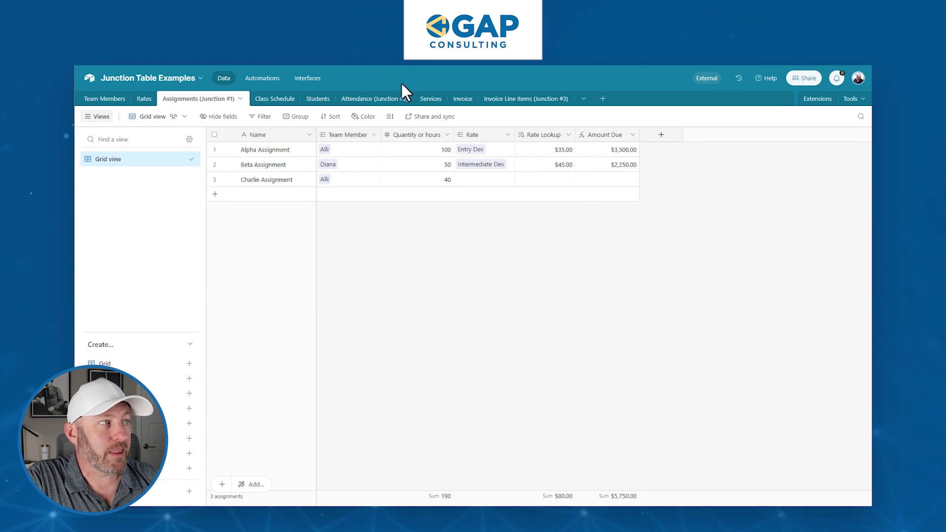
left_click(332, 153)
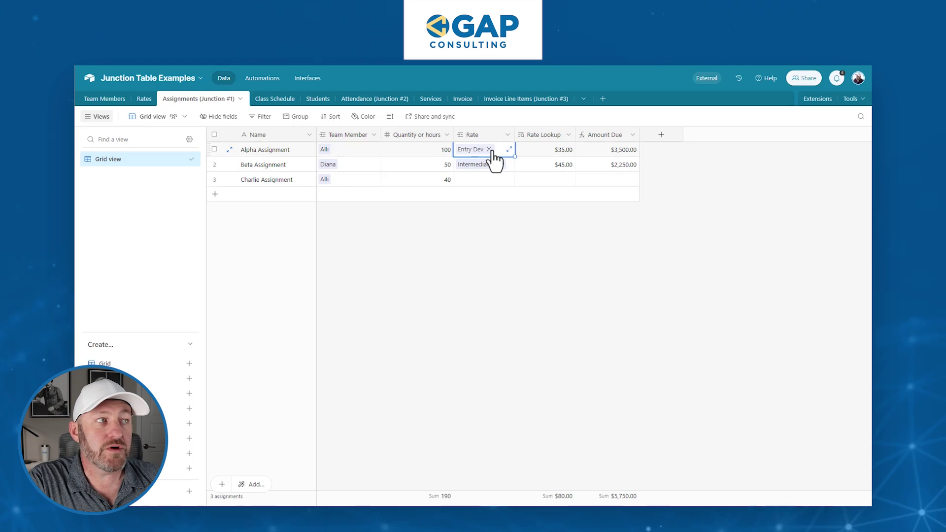
double_click(486, 137)
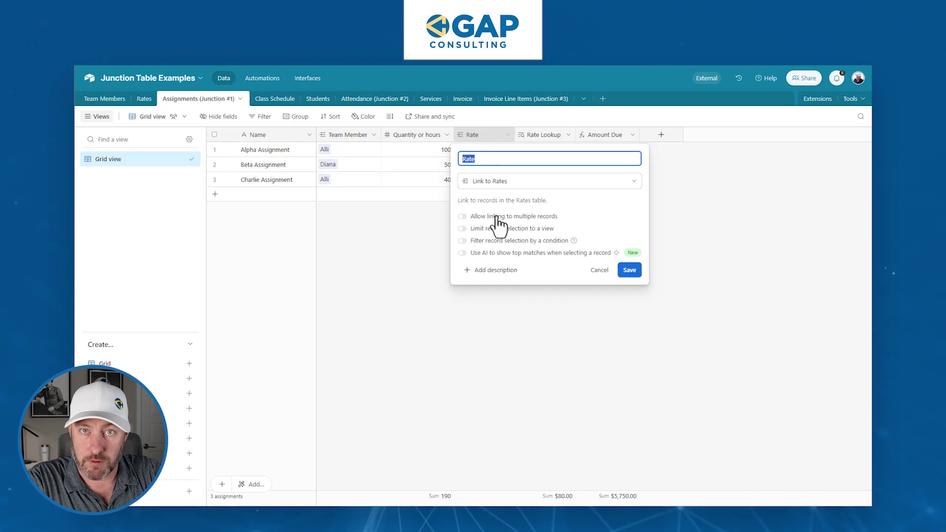
key("Escape")
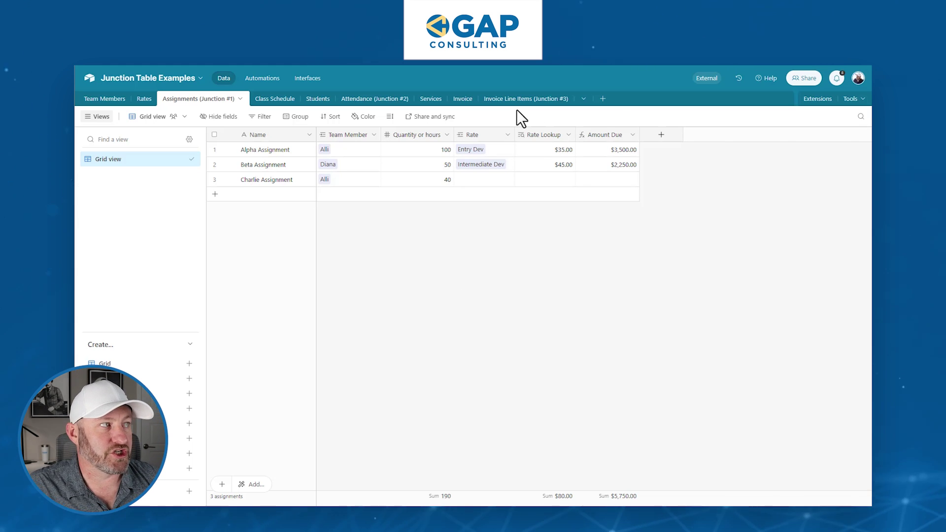
left_click(348, 153)
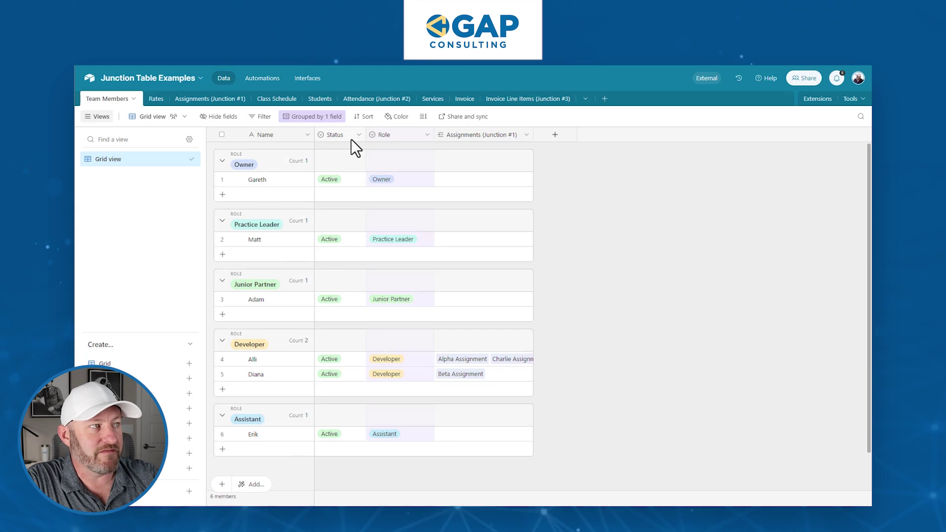
Check the first developer's Status options and the Junior Partner's Role options, changing nothing.
double_click(331, 360)
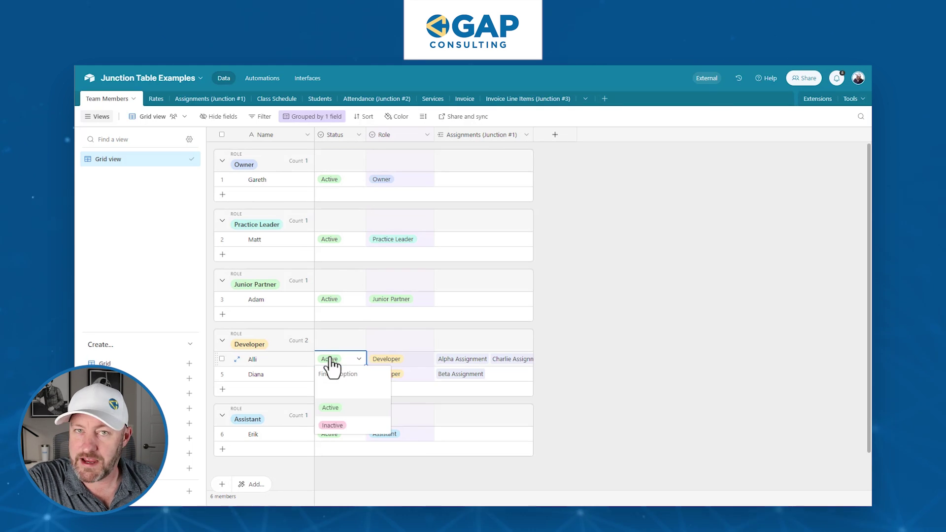
left_click(841, 239)
double_click(391, 299)
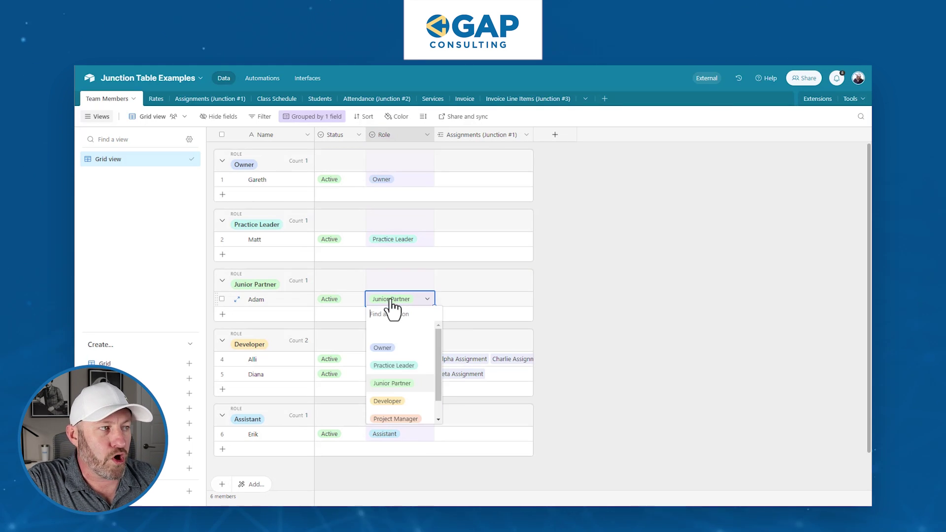
left_click(644, 274)
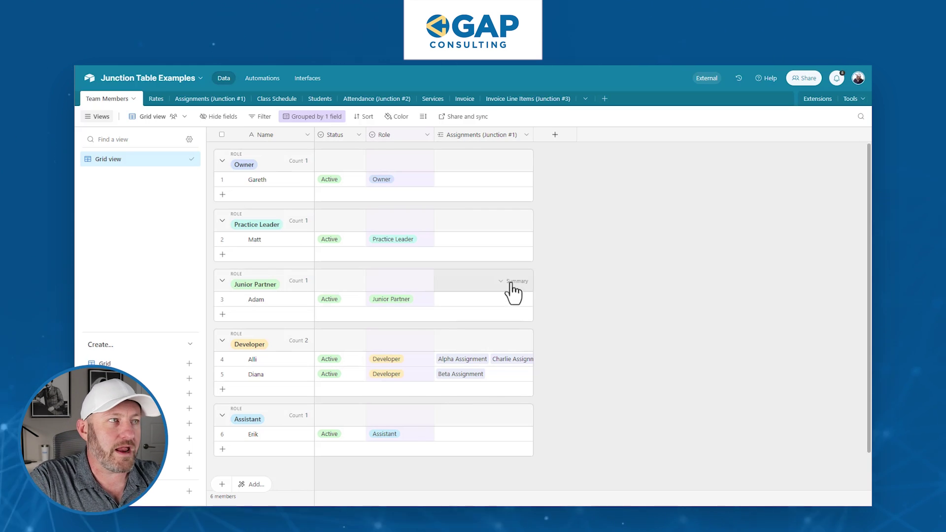
Create a new field called Rate with the Currency field type in Team Members.
left_click(562, 138)
type("Rate")
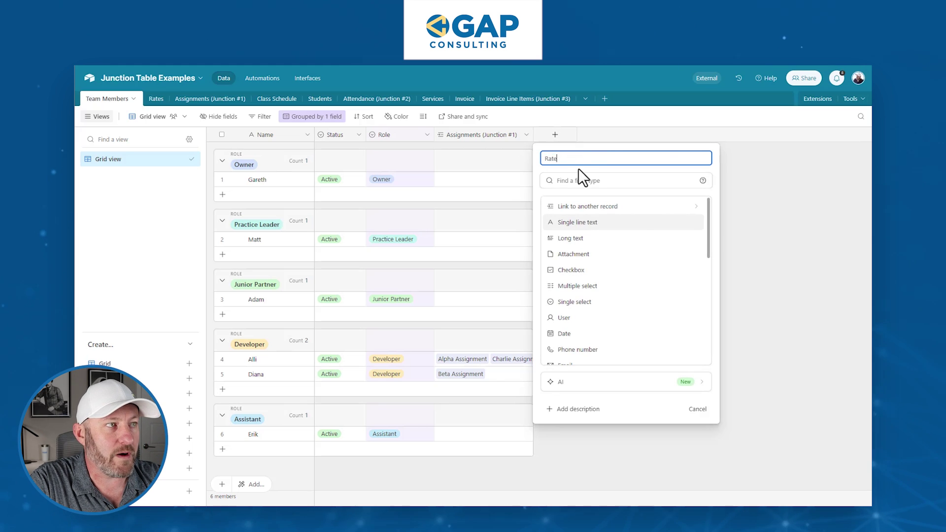
left_click(582, 180)
type("c")
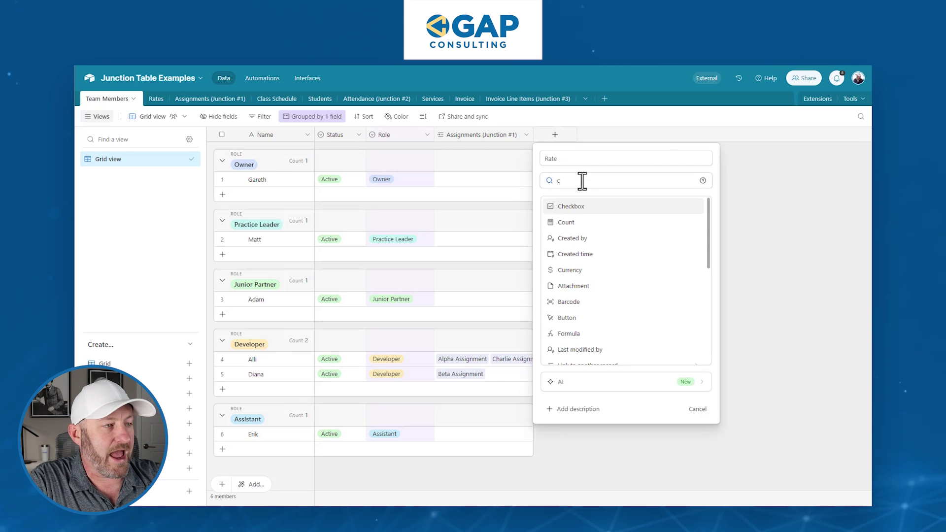
type("u")
left_click(589, 206)
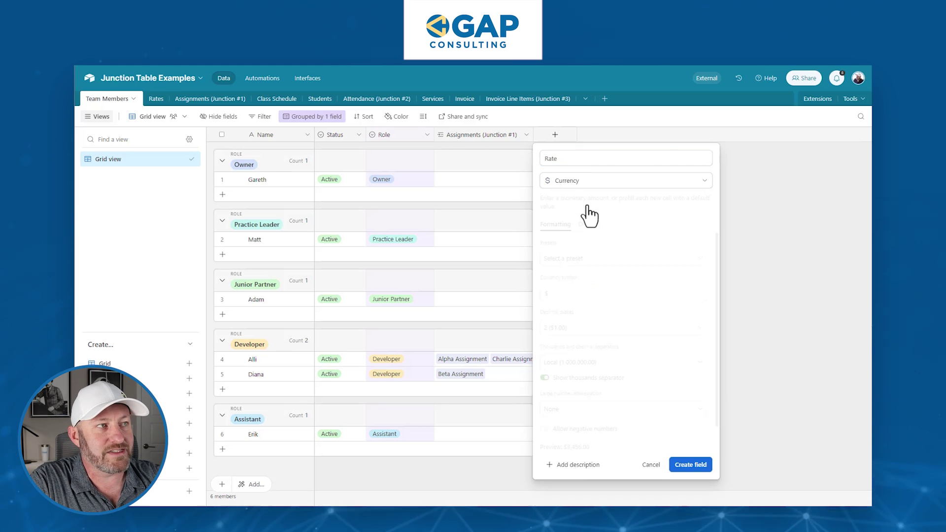
left_click(691, 464)
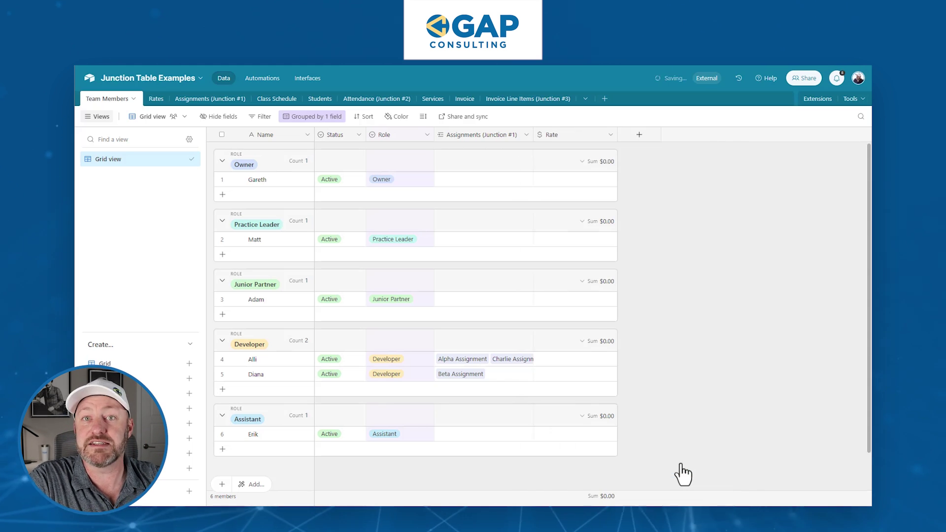
Enter a $50.00 Rate for the first developer, then change it to $60.00.
left_click(578, 360)
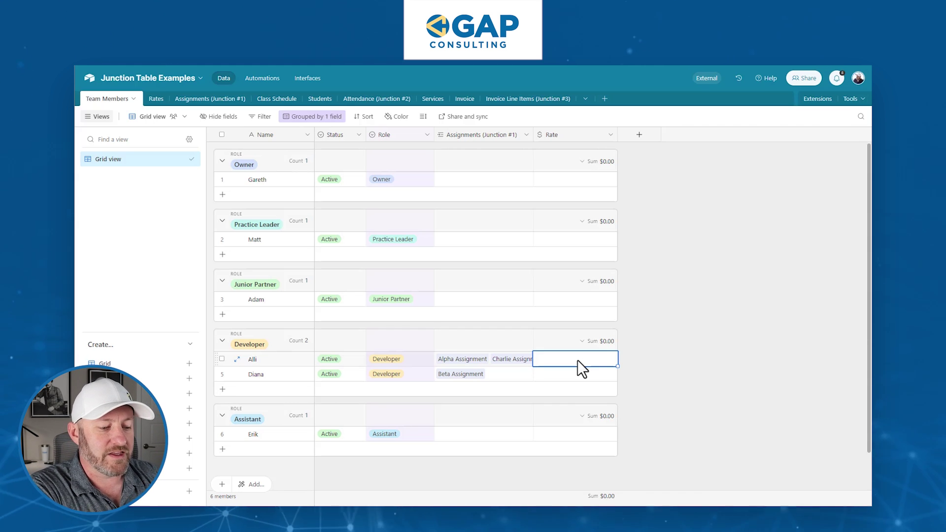
type("50")
key("Return")
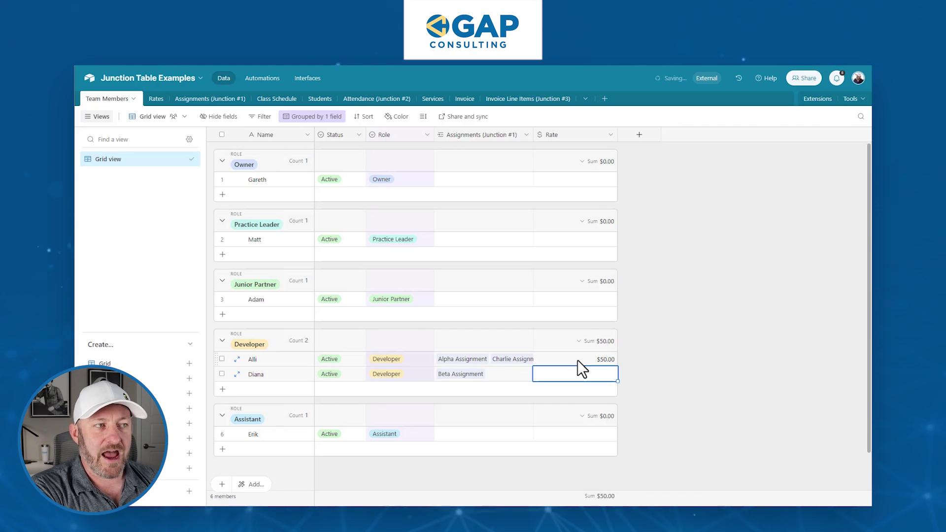
left_click(578, 361)
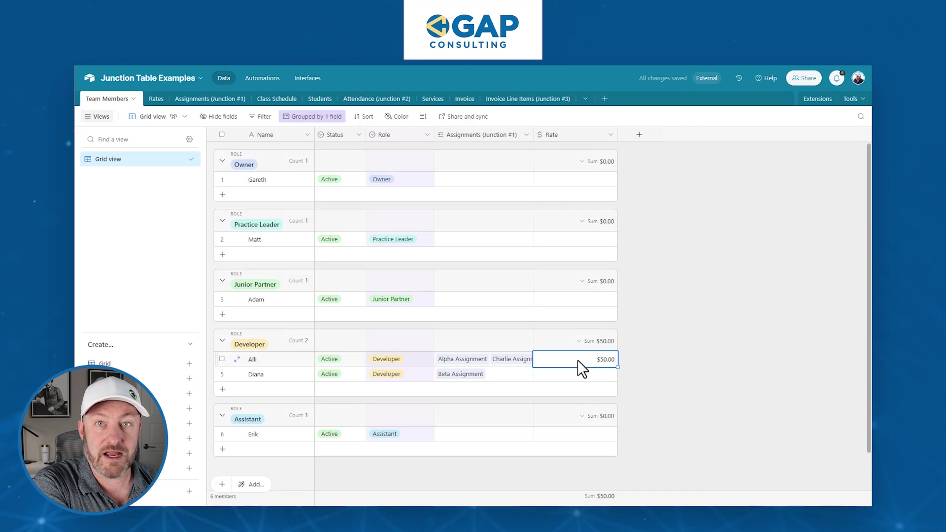
type("60")
key("Return")
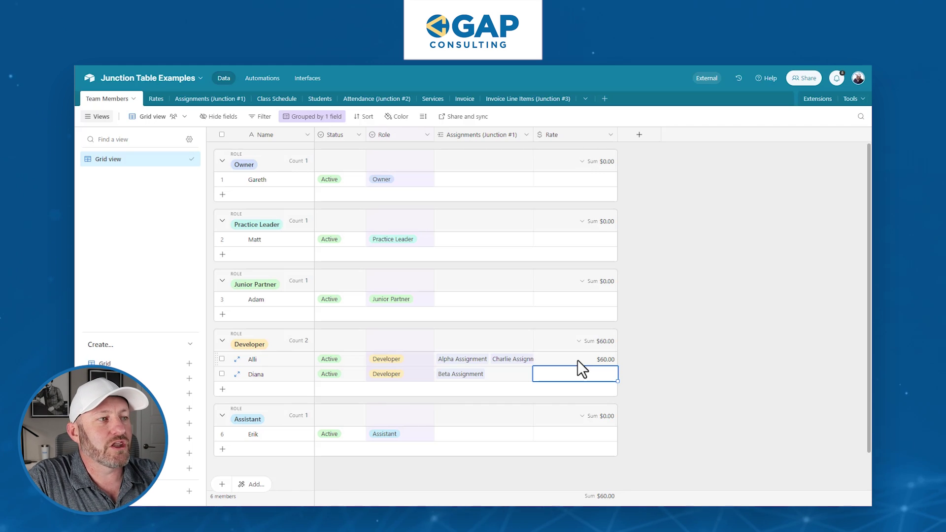
Delete the Rate field and go to the Rates table.
right_click(589, 136)
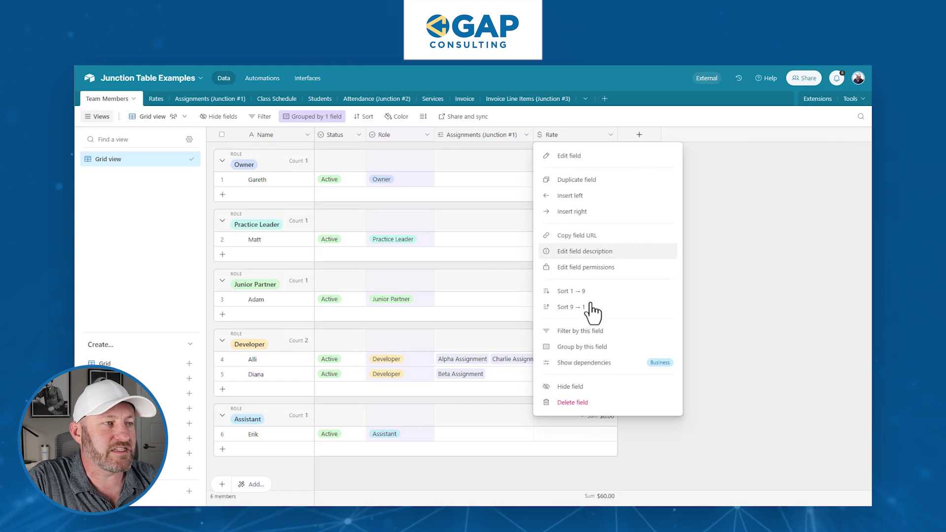
left_click(586, 404)
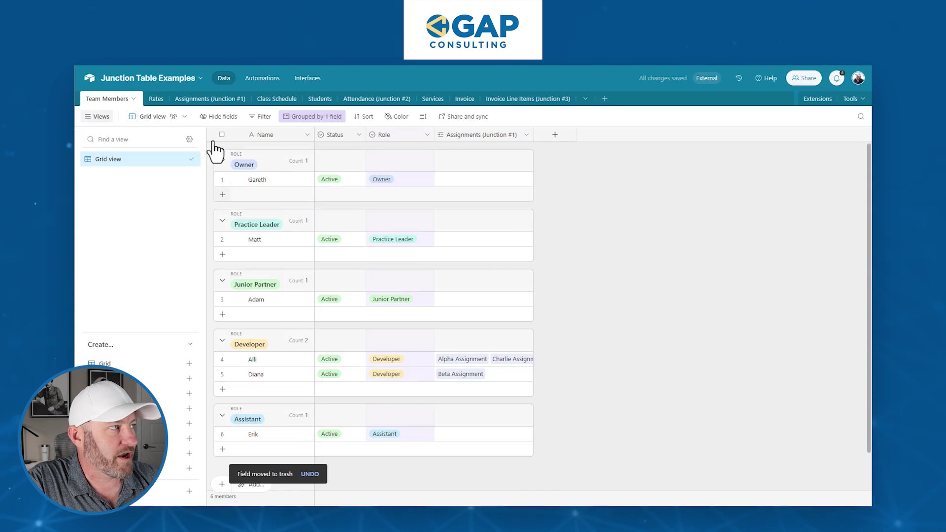
left_click(155, 99)
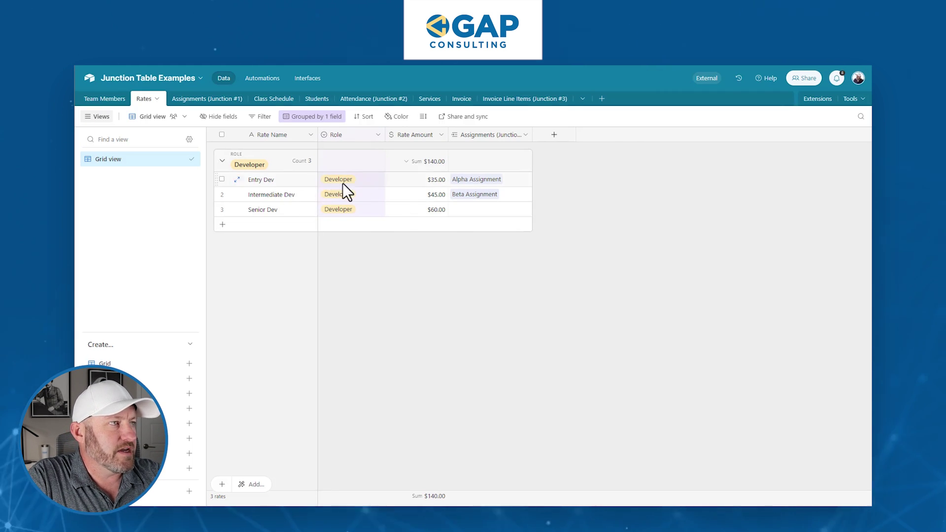
Check Entry Dev $35.00, Intermediate Dev $45.00 and Senior Dev $60.00, then return to Assignments.
left_click(298, 182)
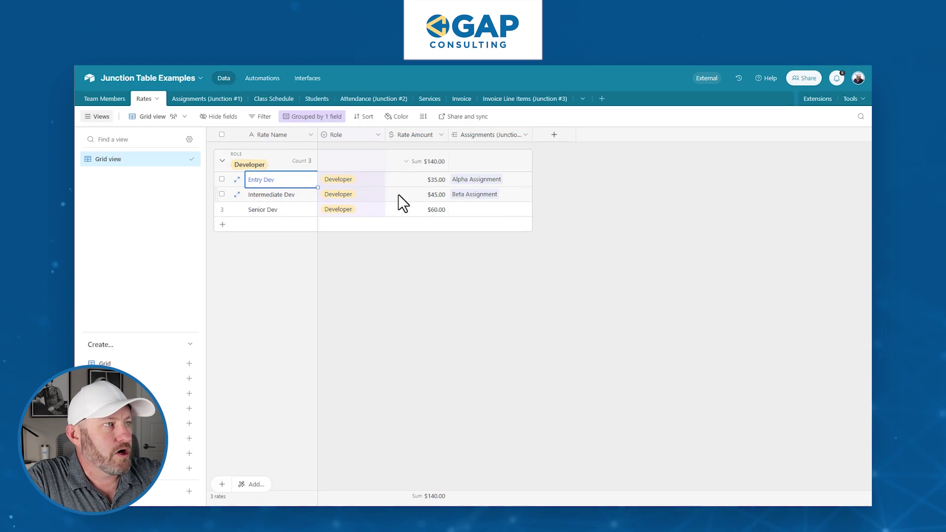
left_click(418, 186)
left_click(302, 196)
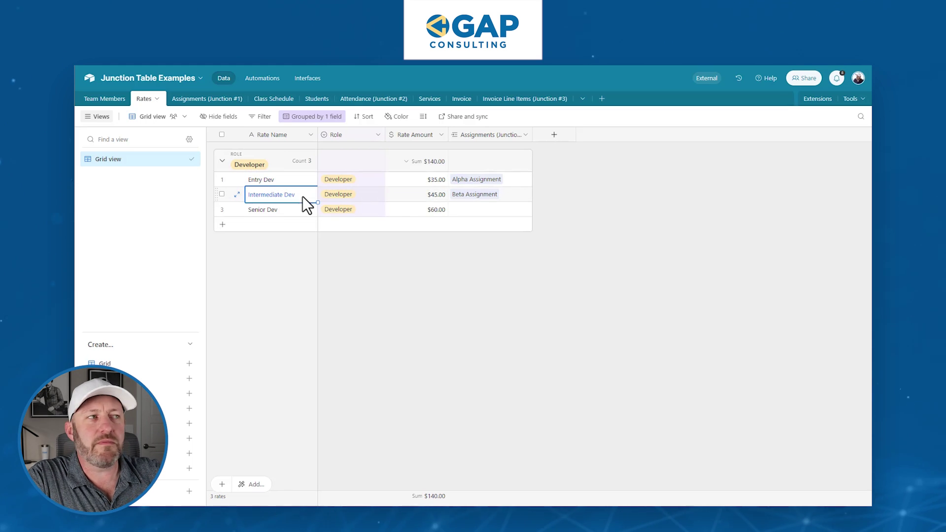
left_click(401, 197)
left_click(284, 209)
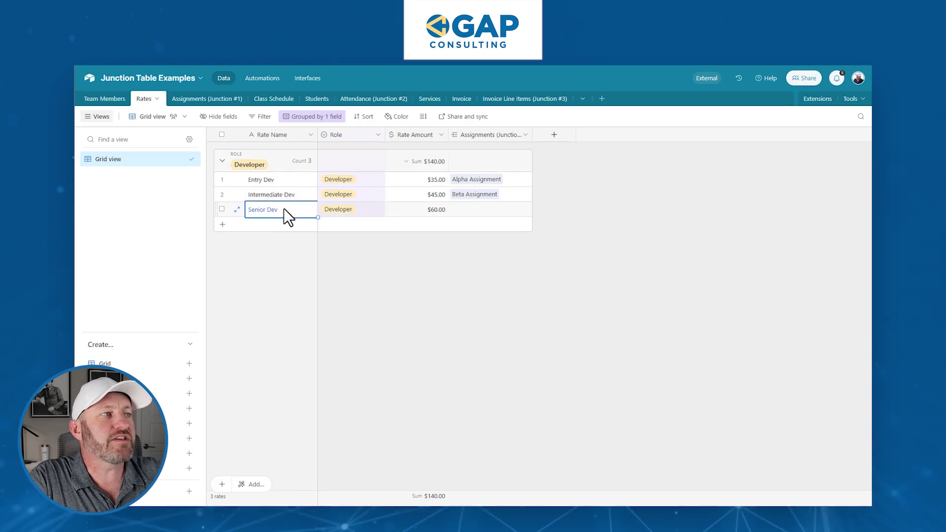
left_click(413, 208)
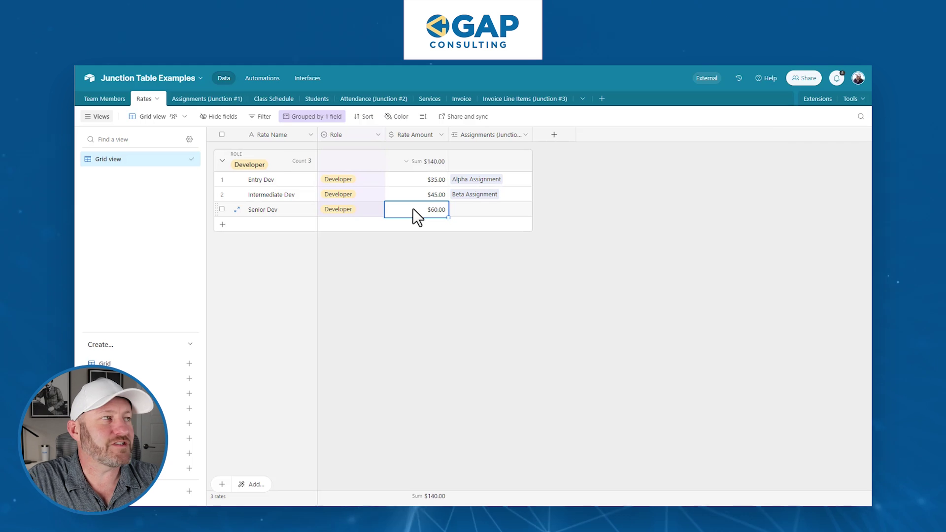
left_click(207, 99)
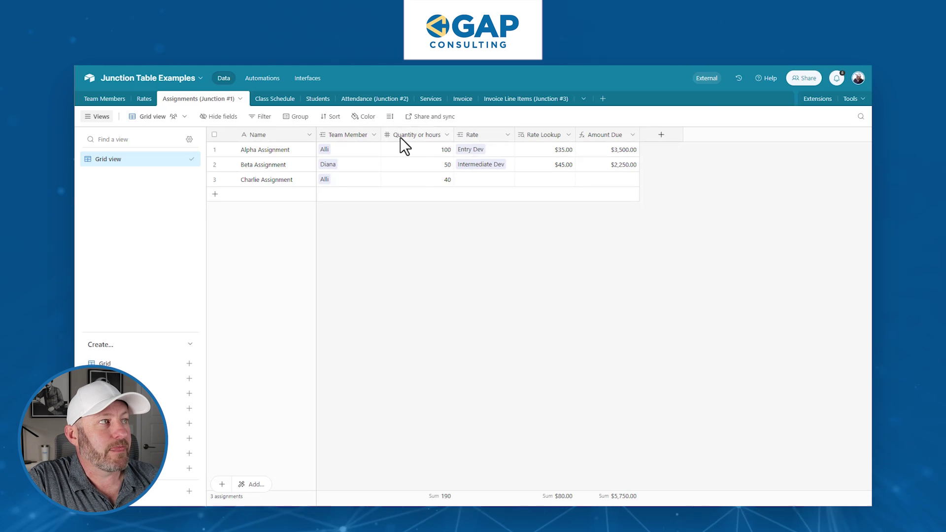
left_click(351, 134)
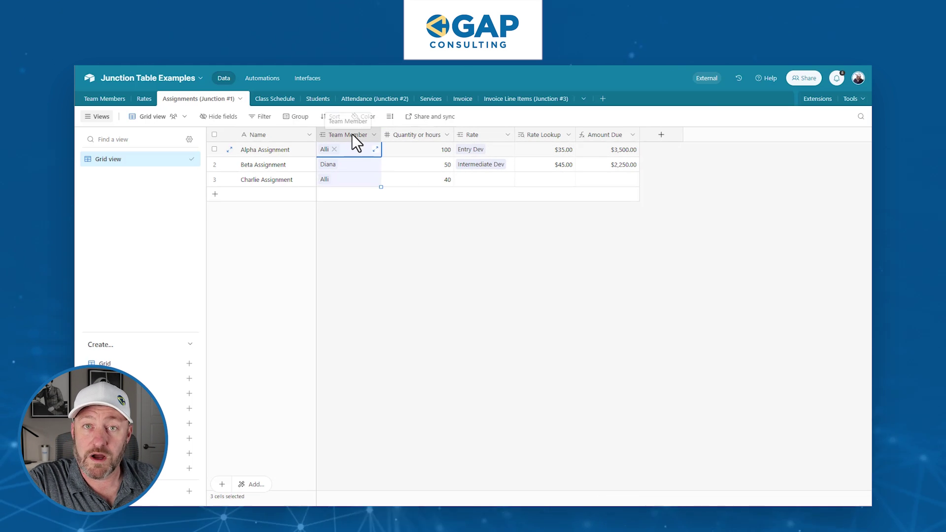
double_click(352, 134)
double_click(486, 138)
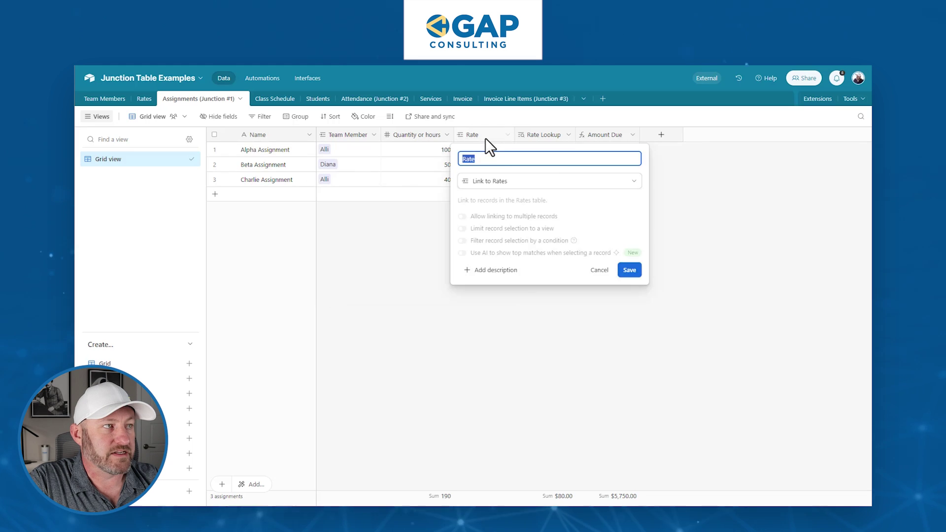
key("Escape")
left_click(433, 149)
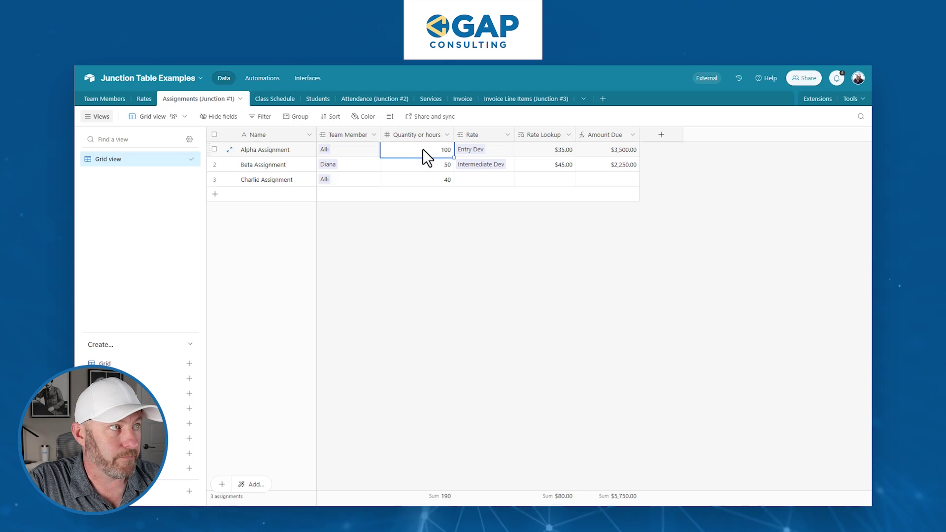
left_click(546, 151)
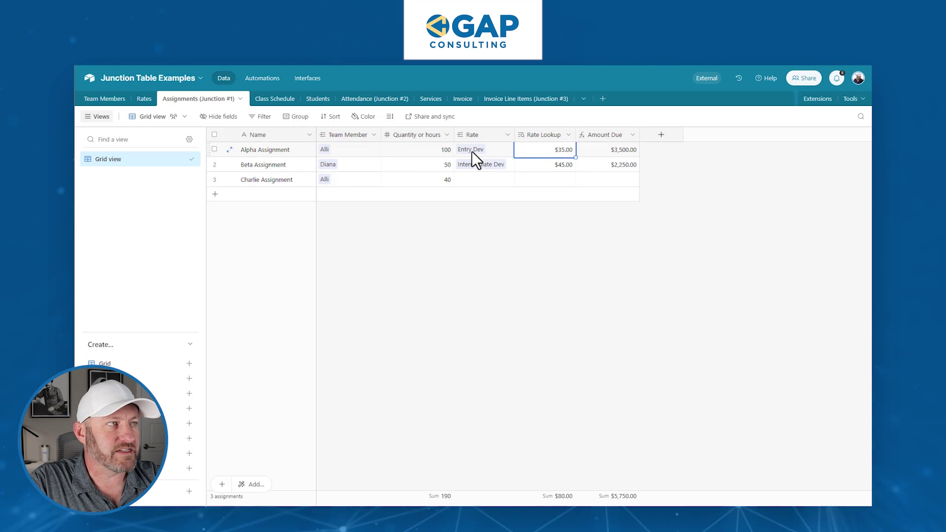
left_click(471, 150)
left_click(471, 149)
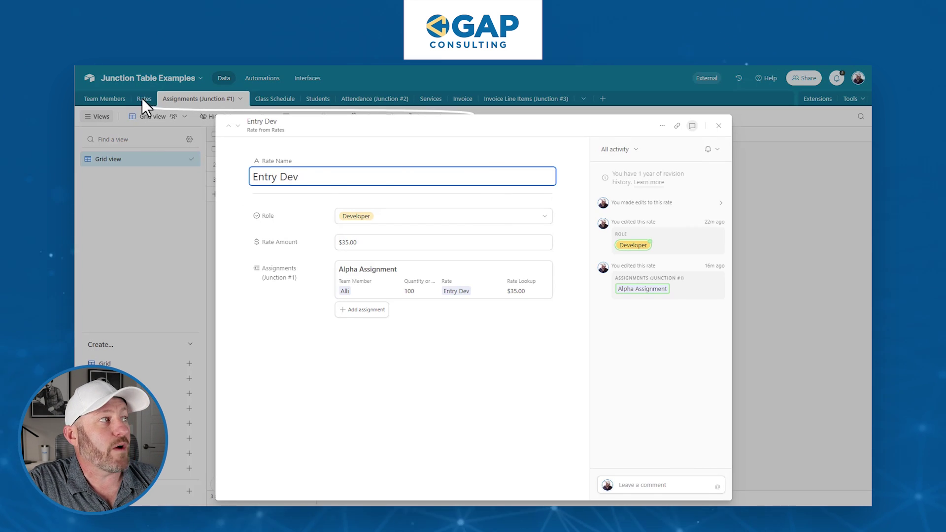
double_click(358, 243)
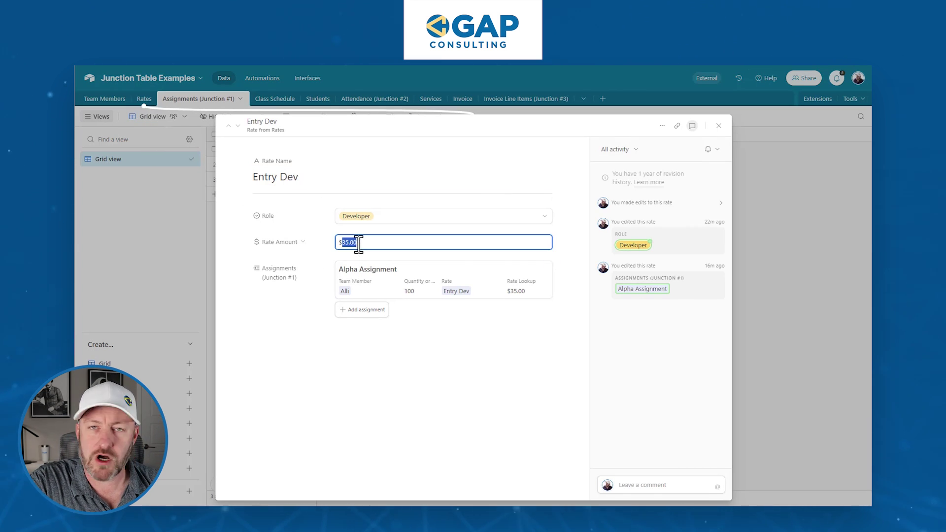
left_click(401, 70)
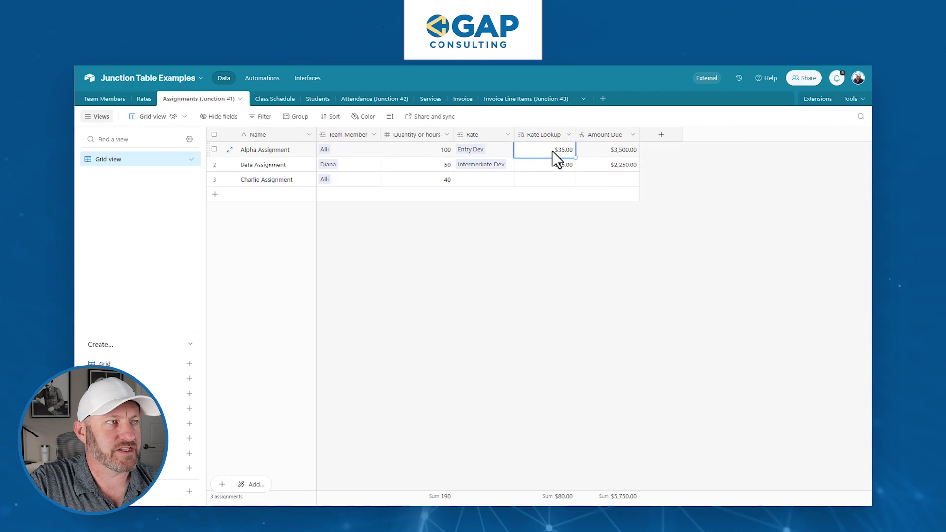
left_click(602, 152)
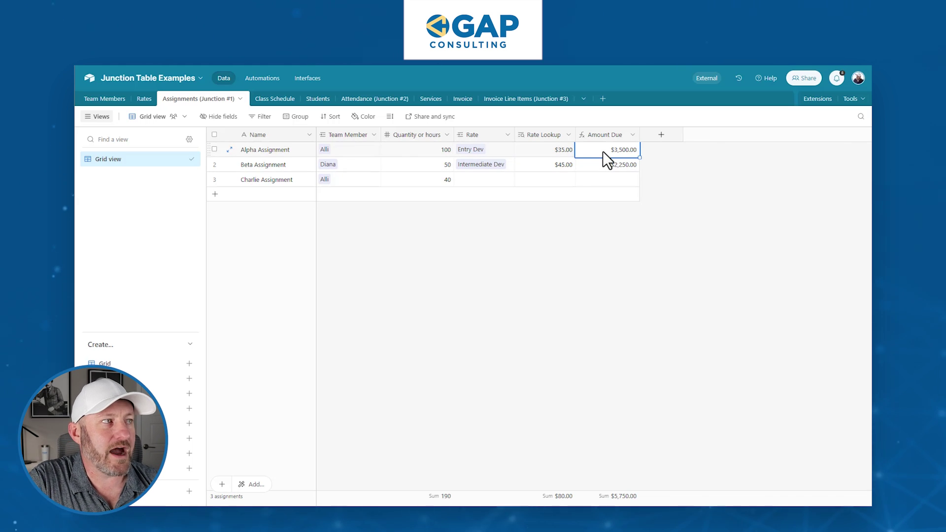
left_click(422, 152)
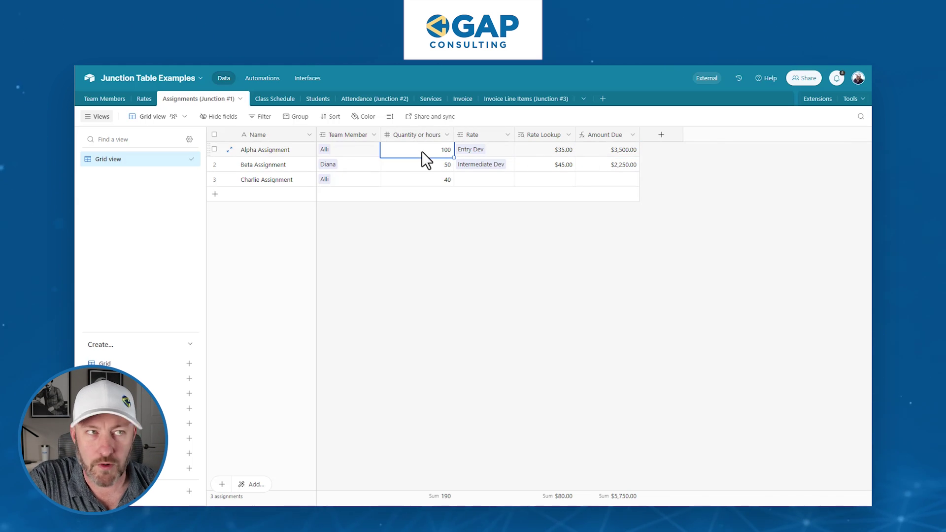
left_click(603, 149)
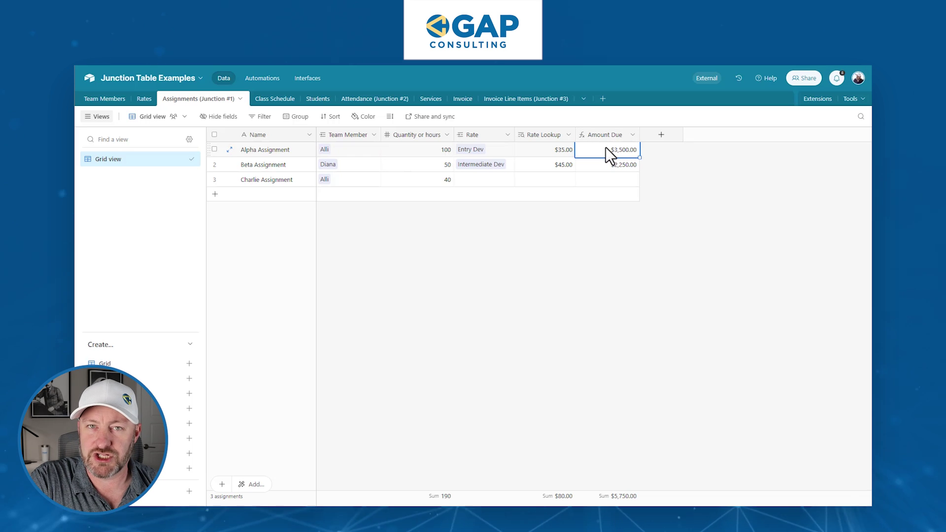
left_click(355, 168)
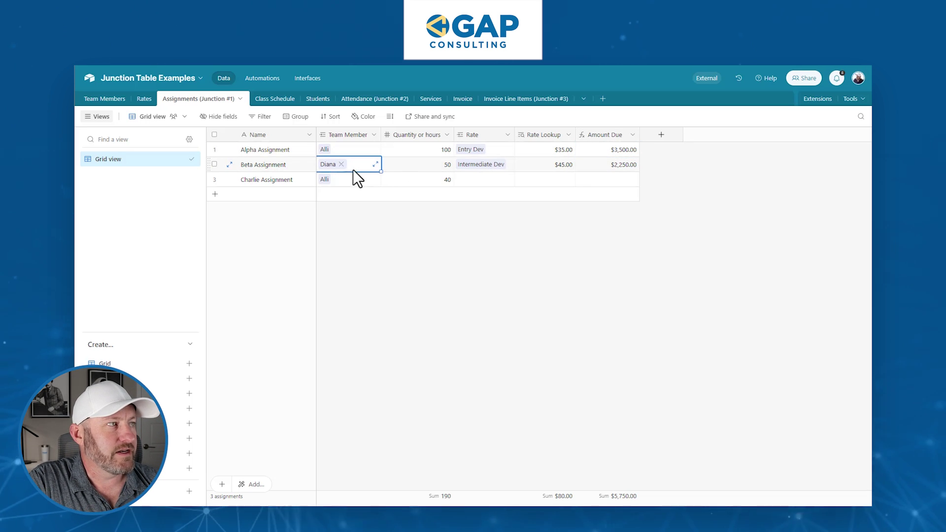
left_click(486, 167)
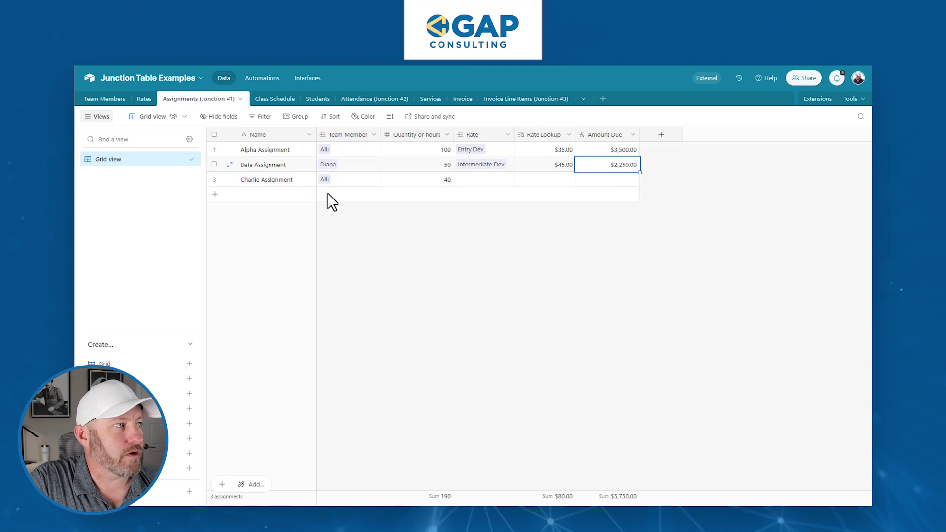
left_click(469, 181)
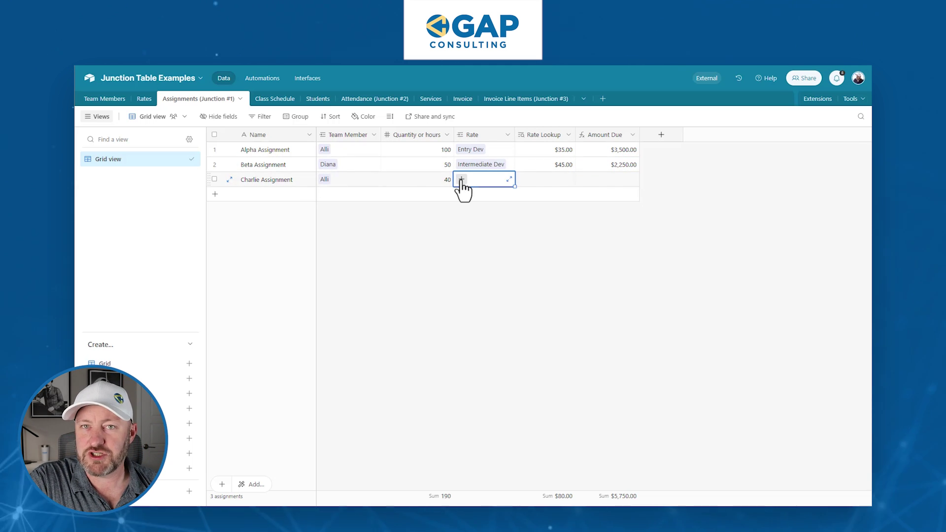
Link the Senior Dev rate record to Charlie Assignment's Rate field.
left_click(461, 179)
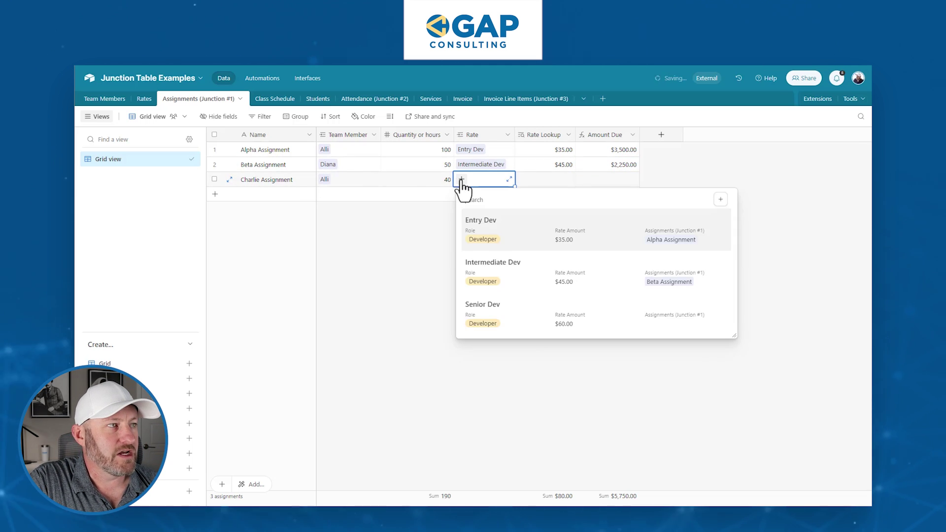
left_click(500, 306)
left_click(491, 320)
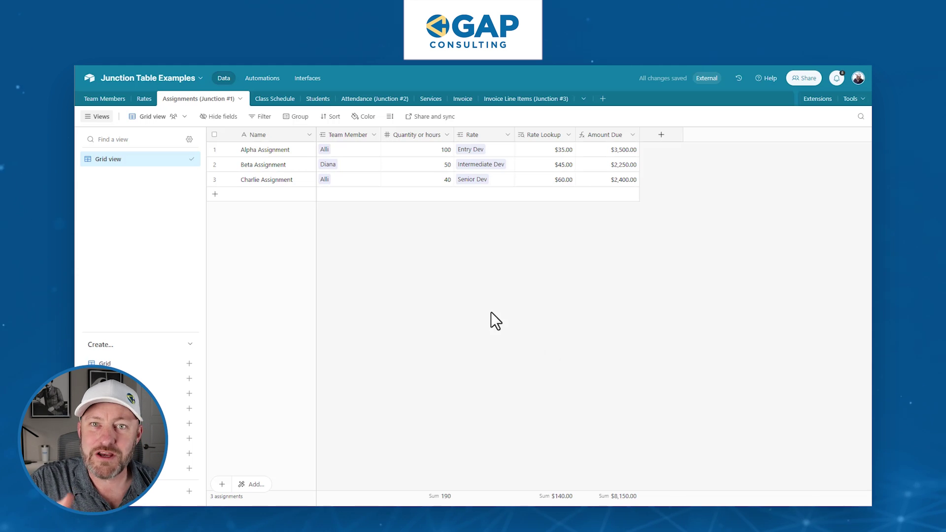
Verify Charlie's Rate Lookup of $60.00 and Amount Due of $2,400.00.
left_click(616, 153)
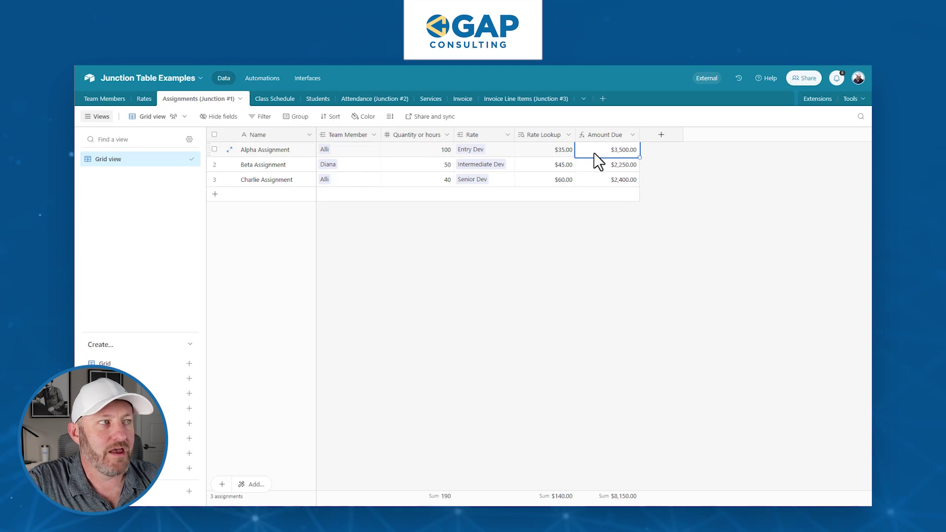
left_click(494, 184)
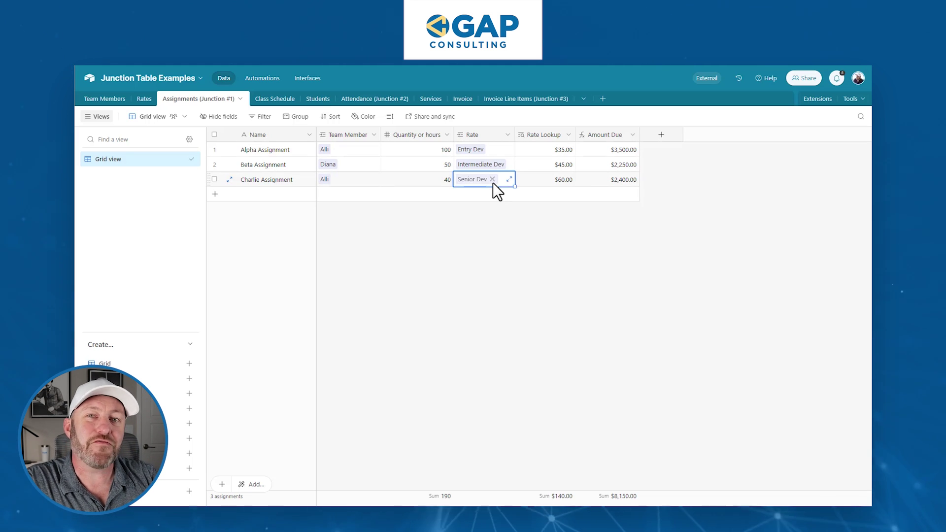
left_click(620, 179)
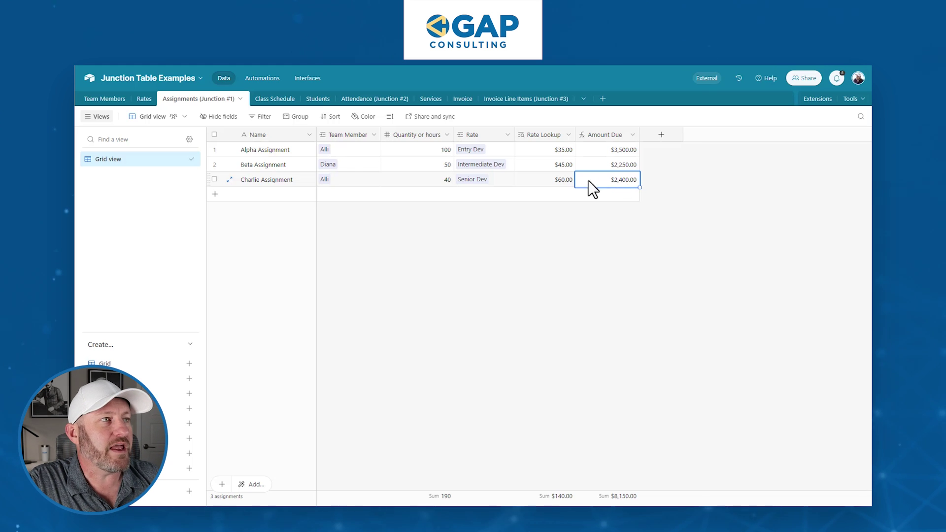
left_click(533, 182)
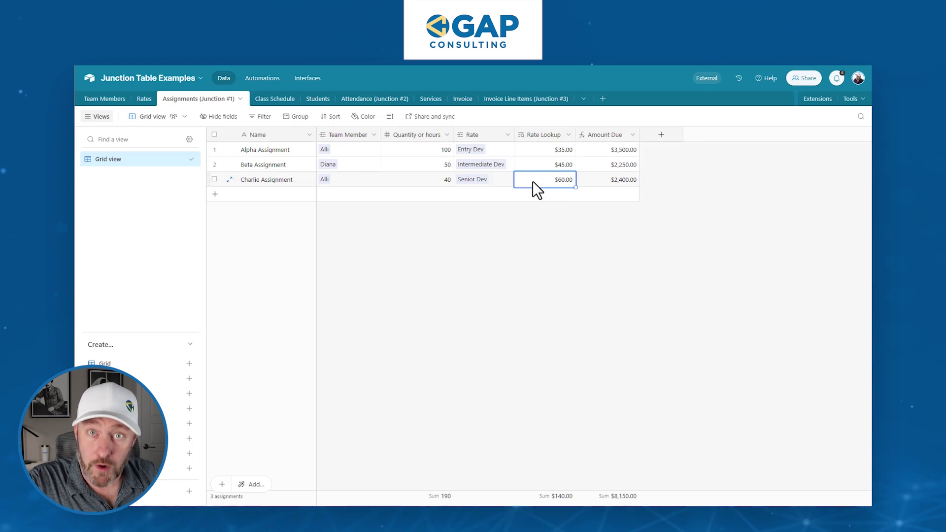
left_click(603, 181)
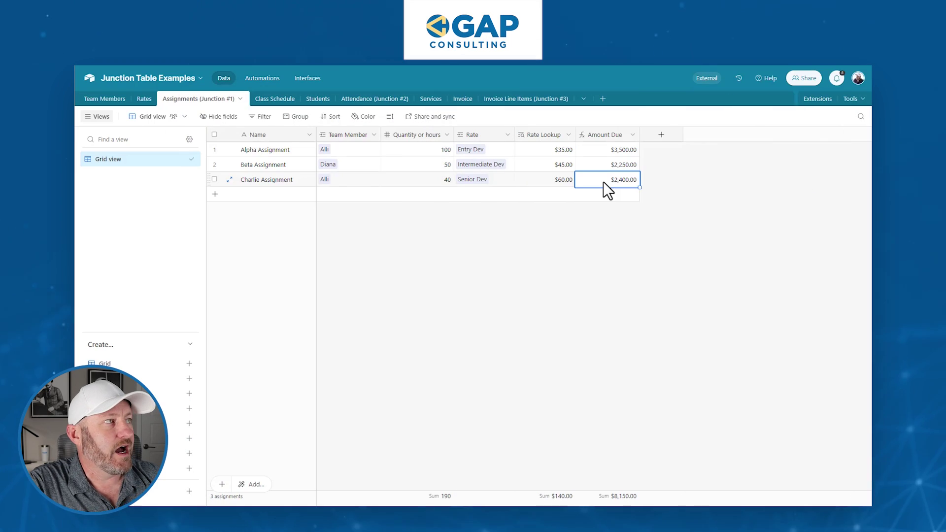
Review the three class sessions dated 4/1, 4/3 and 4/5/2024, then move to the Students table.
left_click(291, 101)
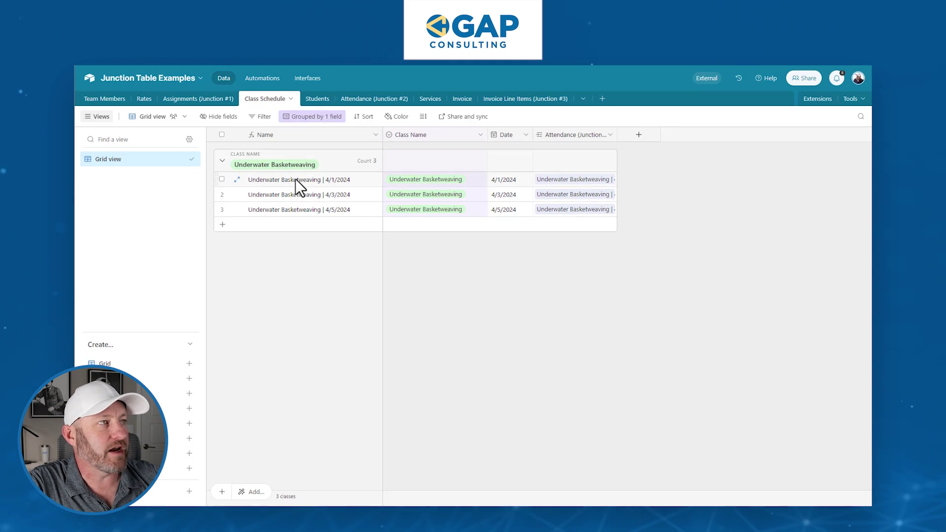
left_click_drag(295, 179, 303, 207)
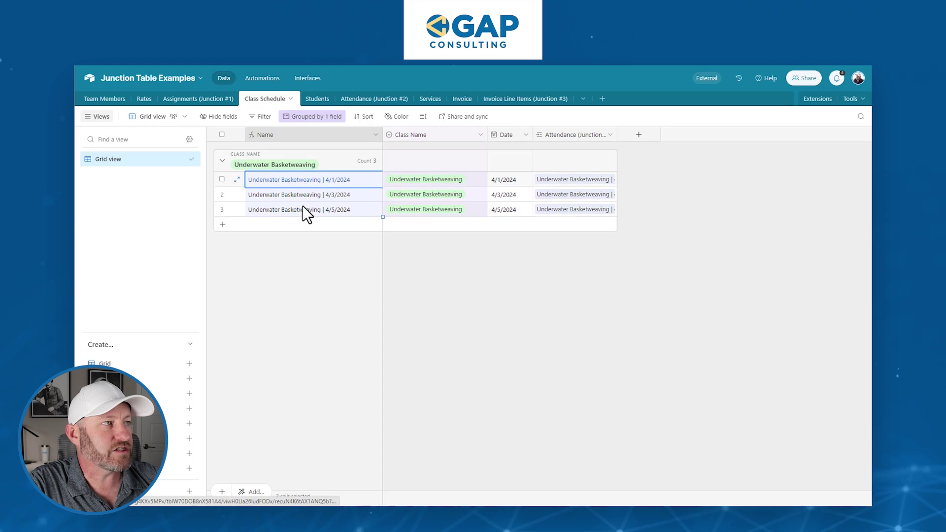
left_click(505, 180)
left_click(508, 196)
left_click(513, 211)
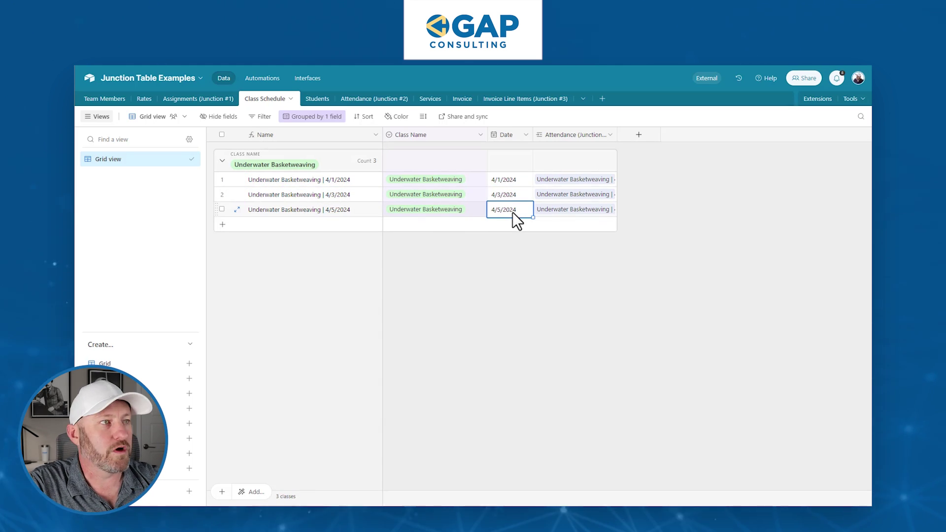
left_click(506, 185)
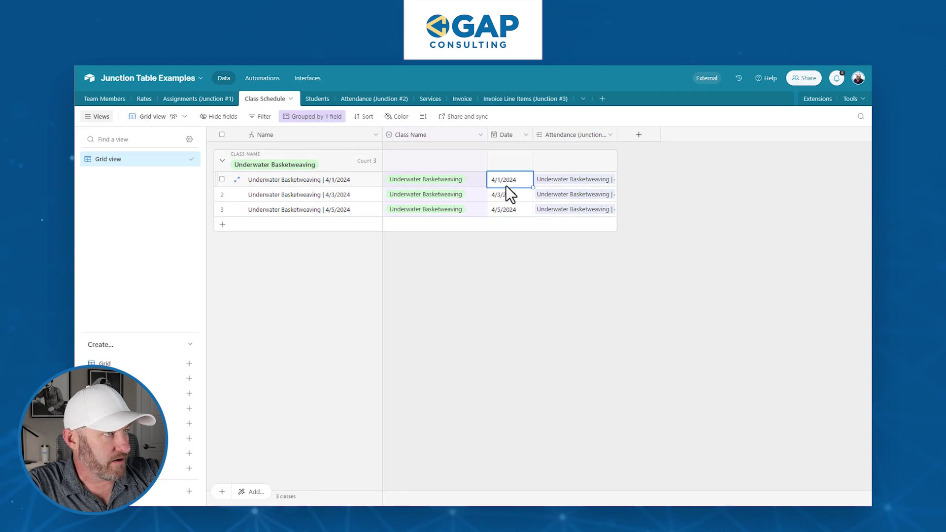
left_click(514, 212)
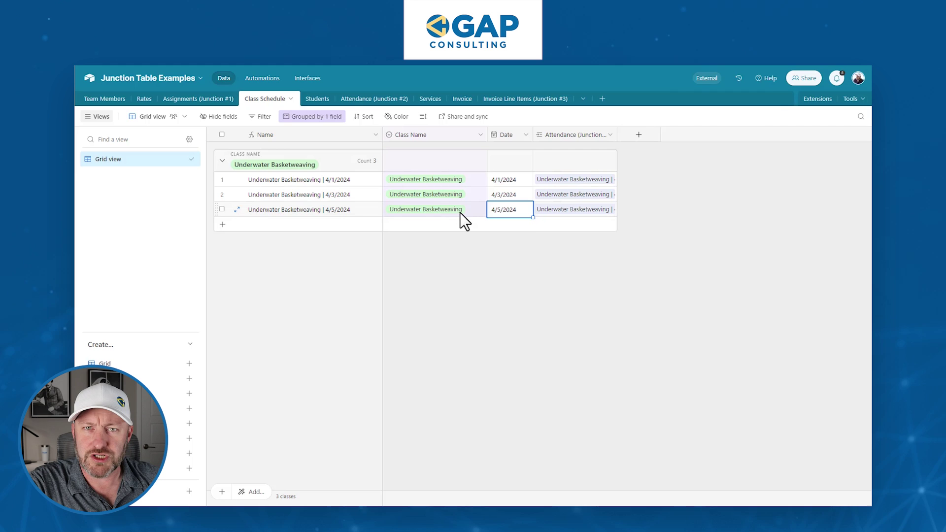
left_click(311, 100)
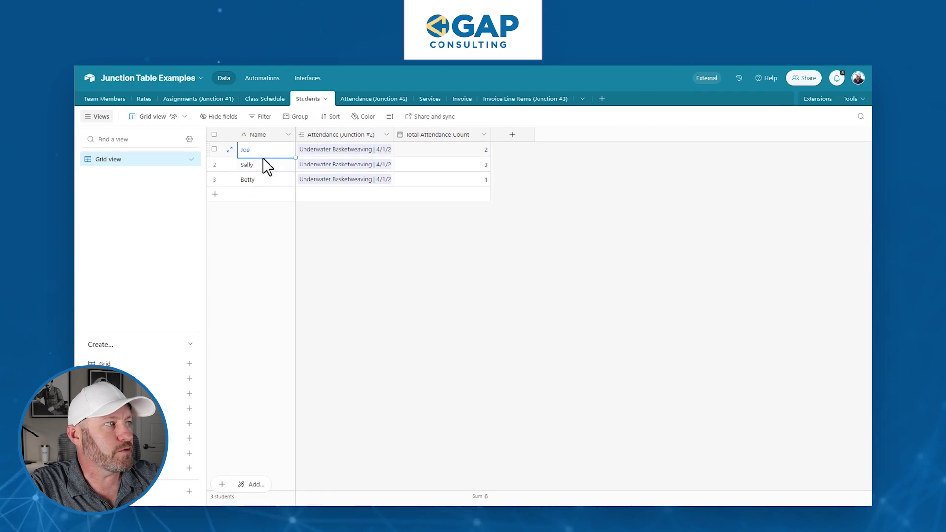
Look over the student names, then switch to the Attendance (Junction #2) table.
left_click(265, 165)
left_click(264, 180)
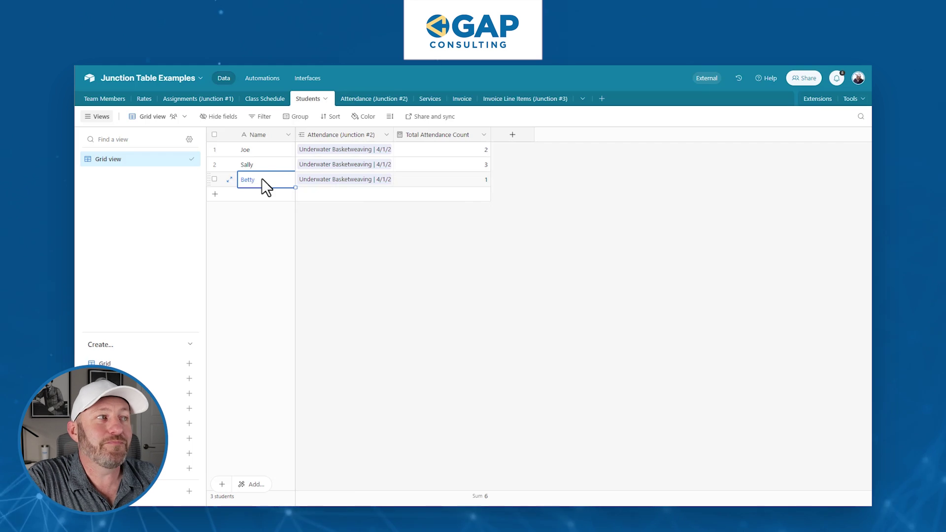
left_click(378, 101)
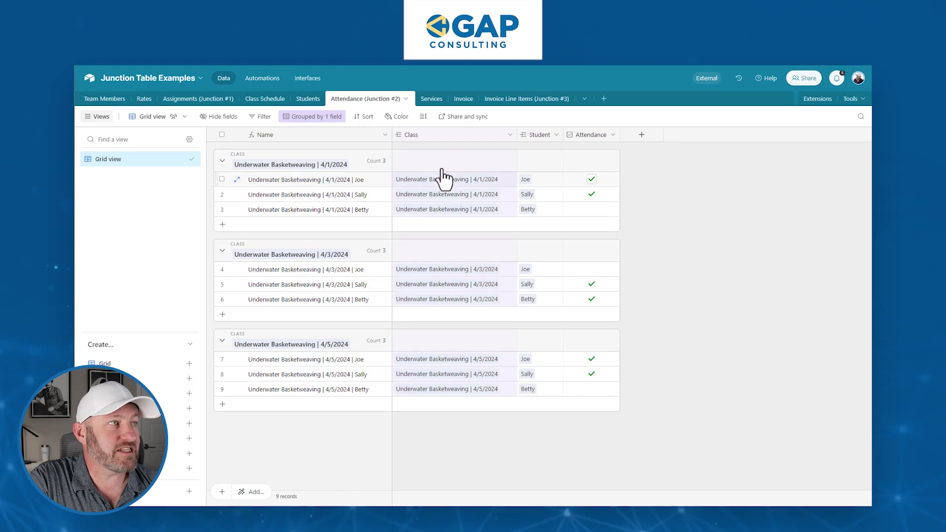
Inspect the Class and Student link field settings and the students linked in rows 1-2.
double_click(440, 135)
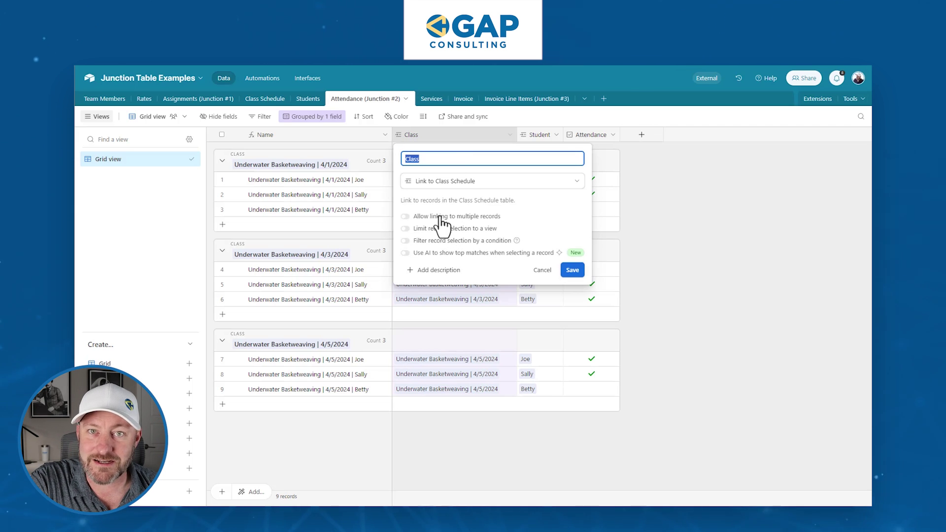
left_click(540, 142)
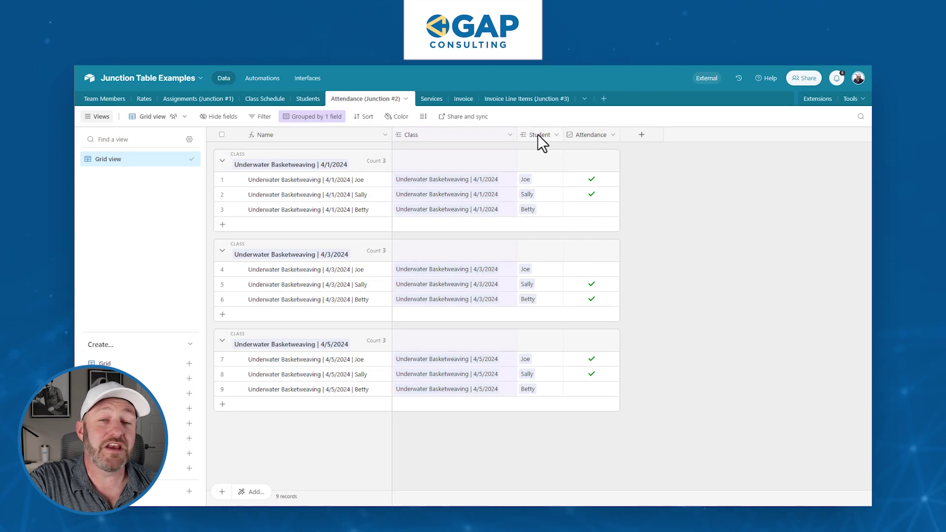
left_click(536, 134)
double_click(536, 134)
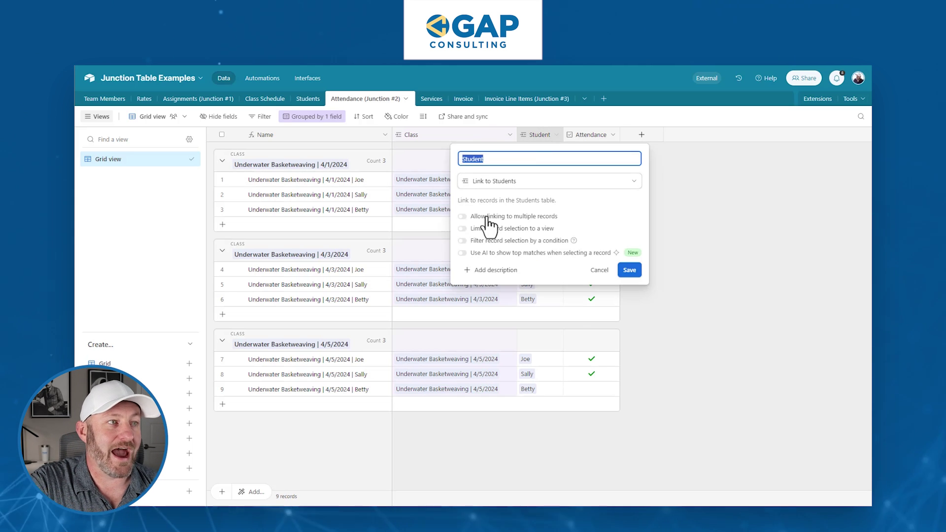
left_click(700, 227)
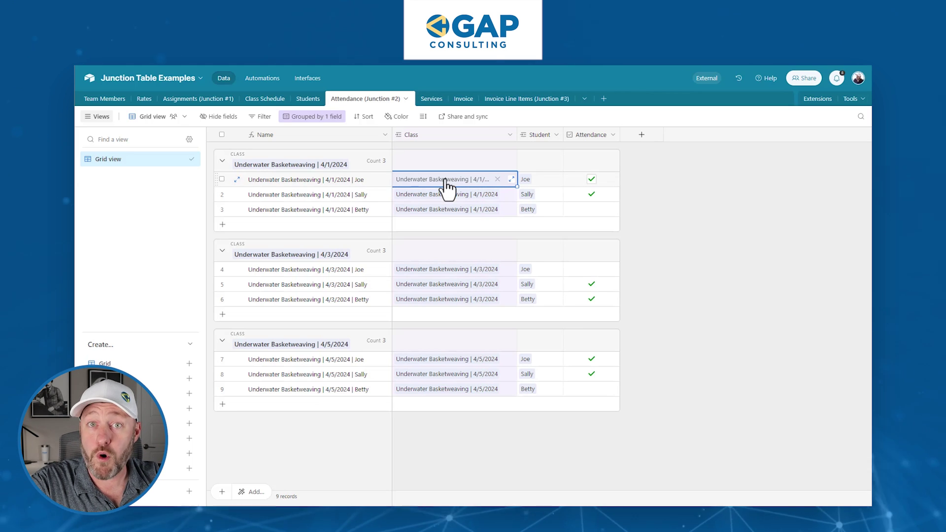
left_click(548, 178)
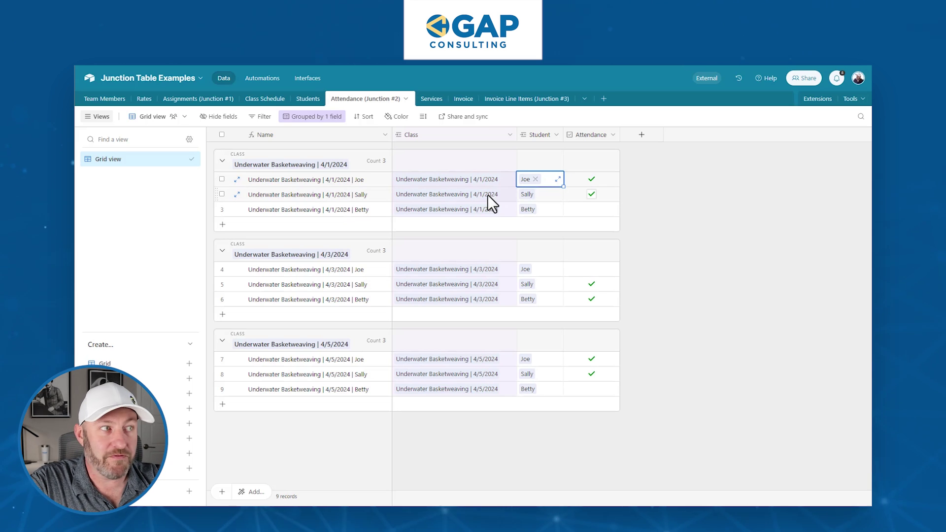
left_click(522, 194)
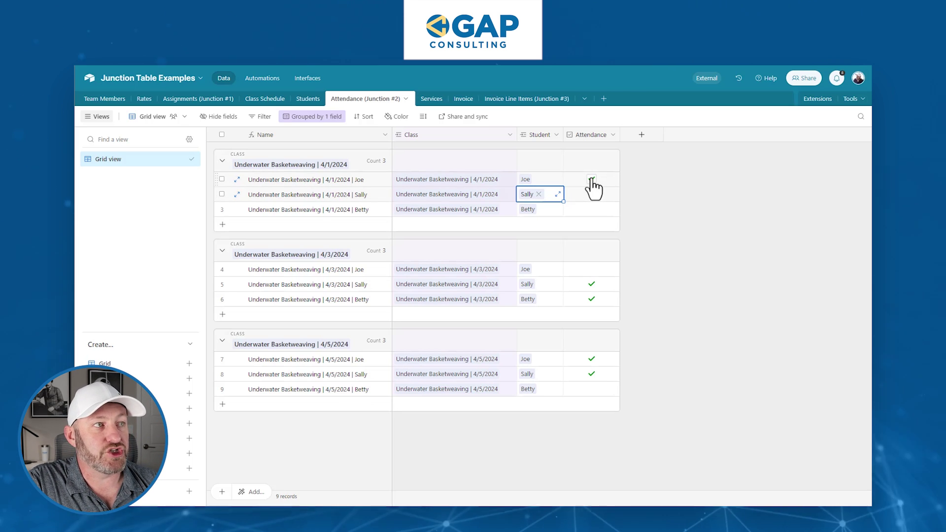
Mark Joe and Sally present on 4/1/2024, adjust 4/3 and 4/5 attendance, then open Students.
left_click(591, 179)
left_click(592, 194)
left_click(591, 284)
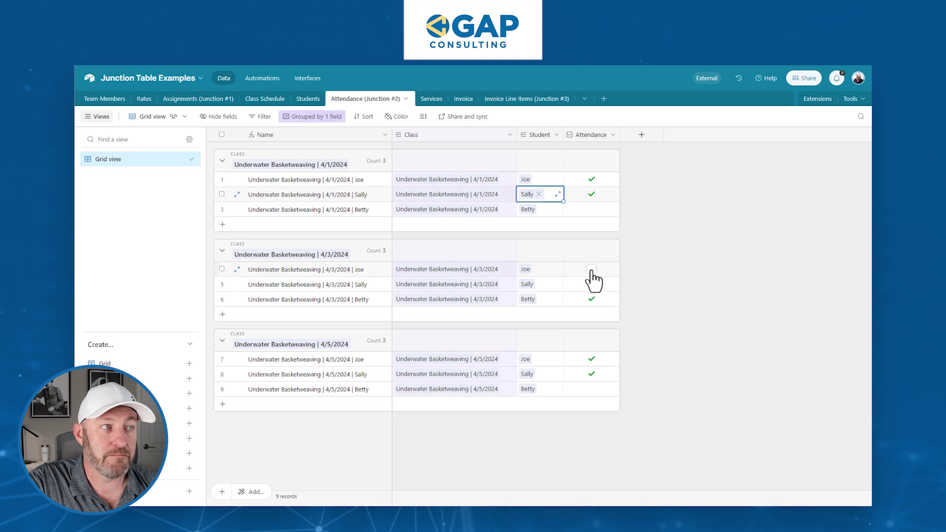
left_click(591, 284)
left_click(592, 373)
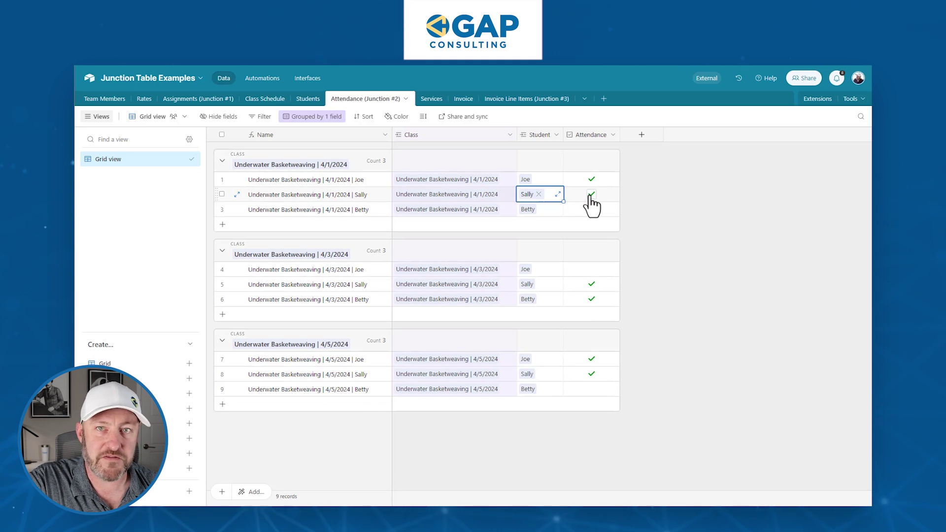
left_click(592, 299)
left_click(591, 359)
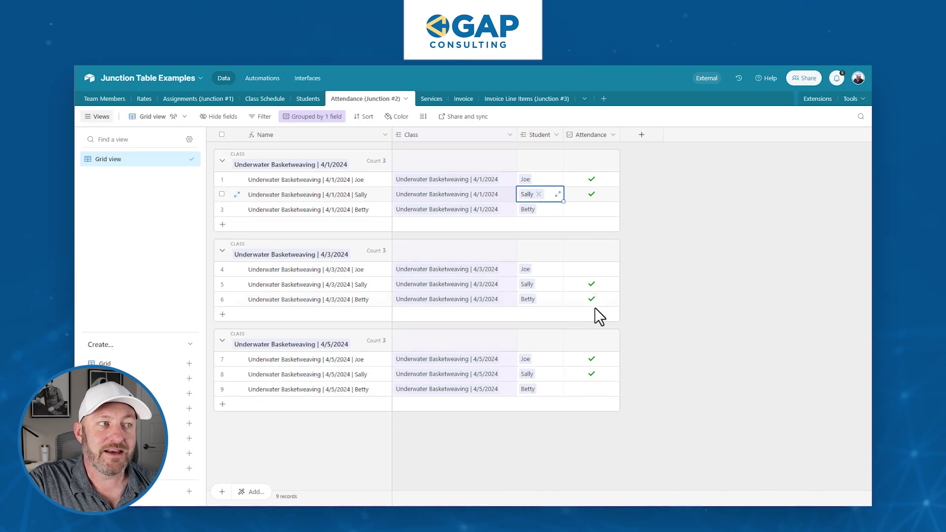
left_click(591, 283)
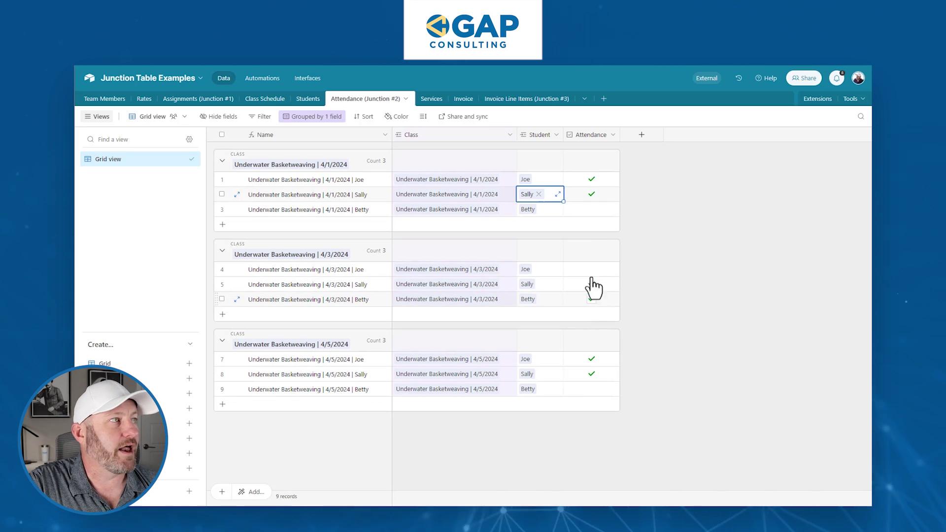
left_click(308, 99)
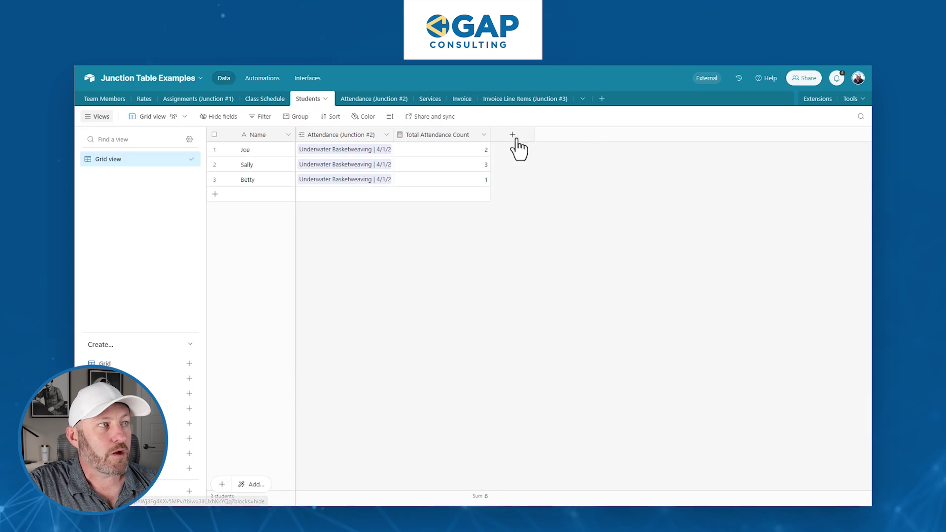
double_click(451, 138)
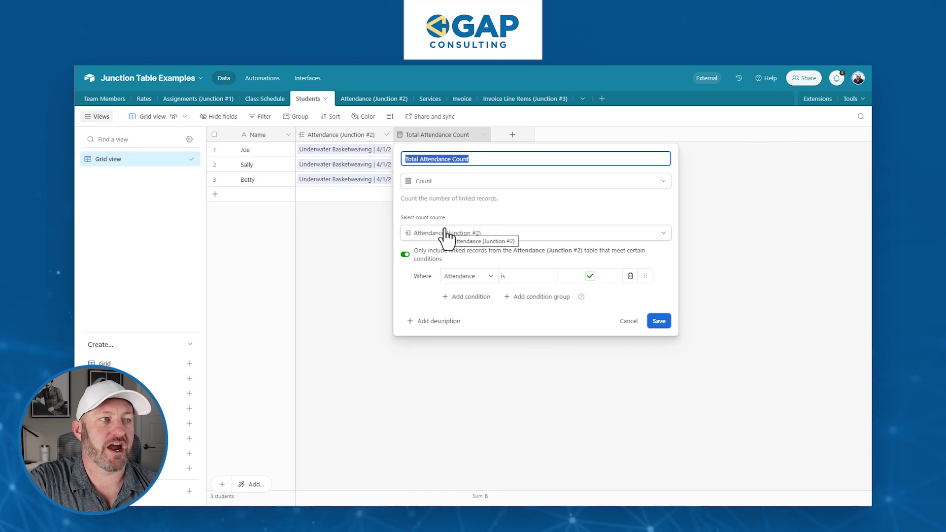
left_click(706, 205)
left_click(442, 164)
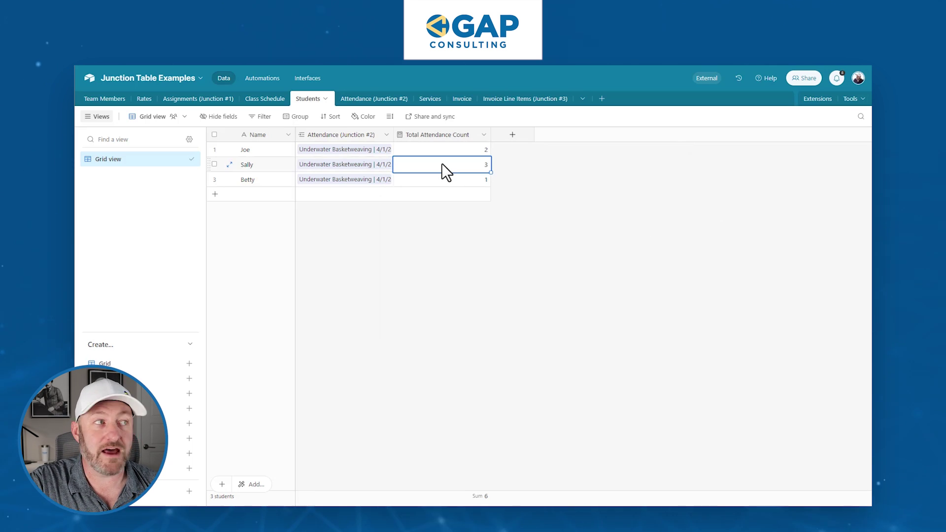
left_click(445, 178)
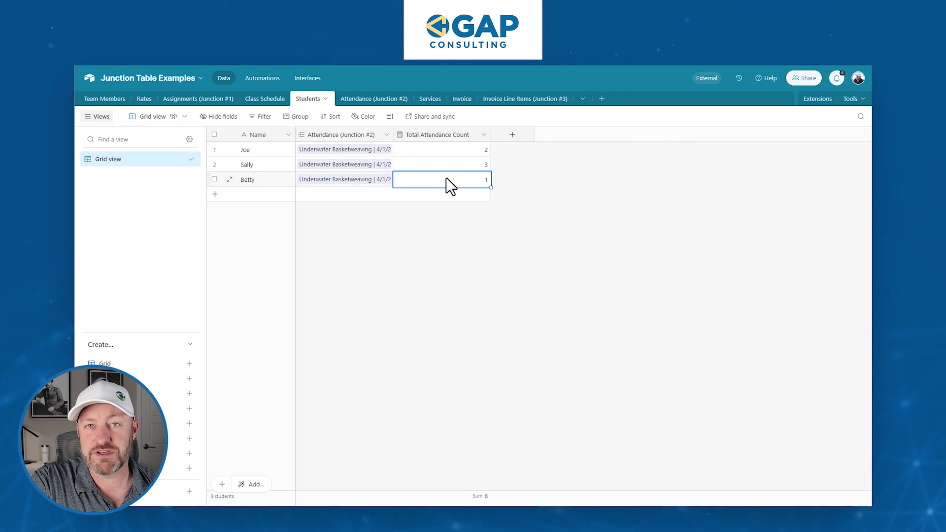
left_click(444, 151)
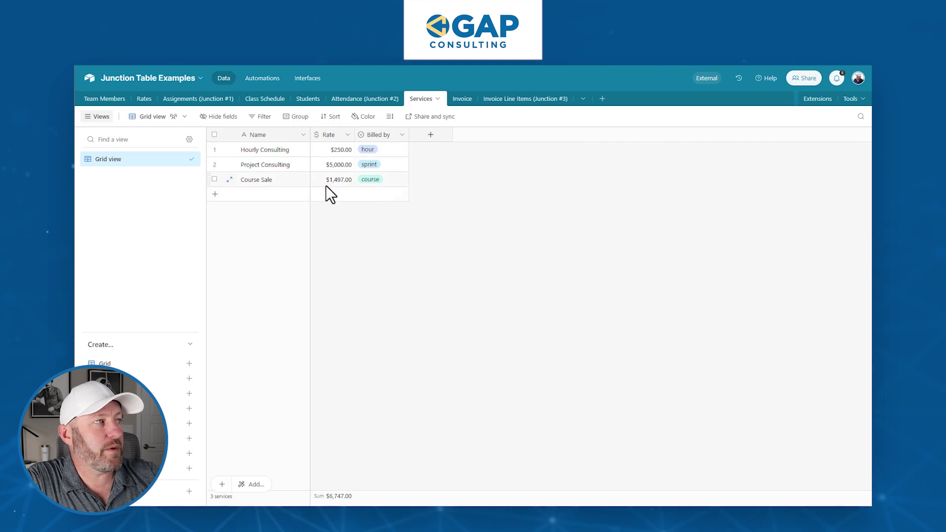
Review Hourly Consulting at $250.00, Project Consulting at $5,000.00 and Course Sale at $1,497.00.
left_click(260, 148)
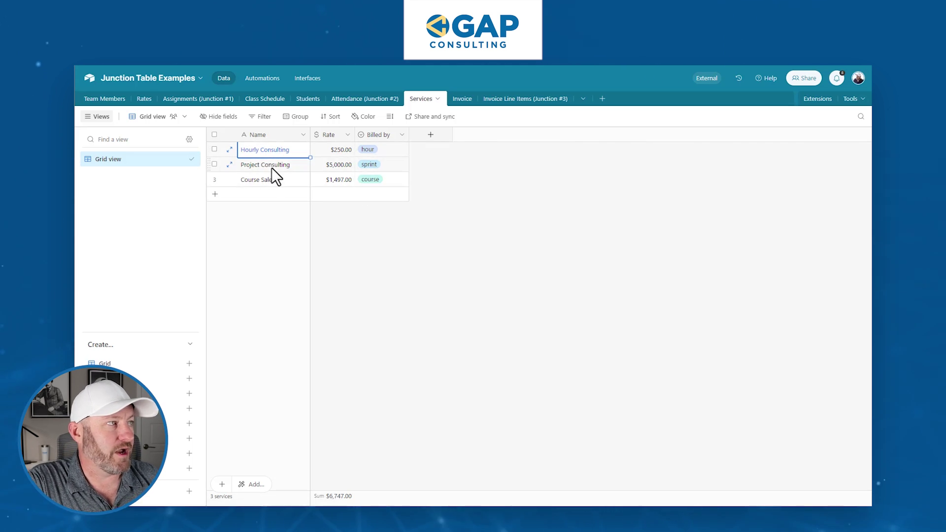
left_click(271, 167)
left_click(282, 178)
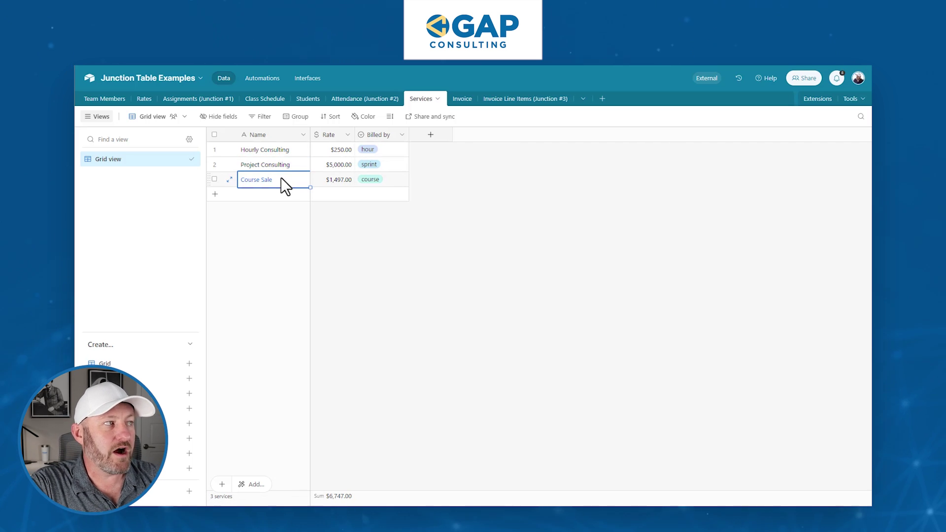
left_click(334, 153)
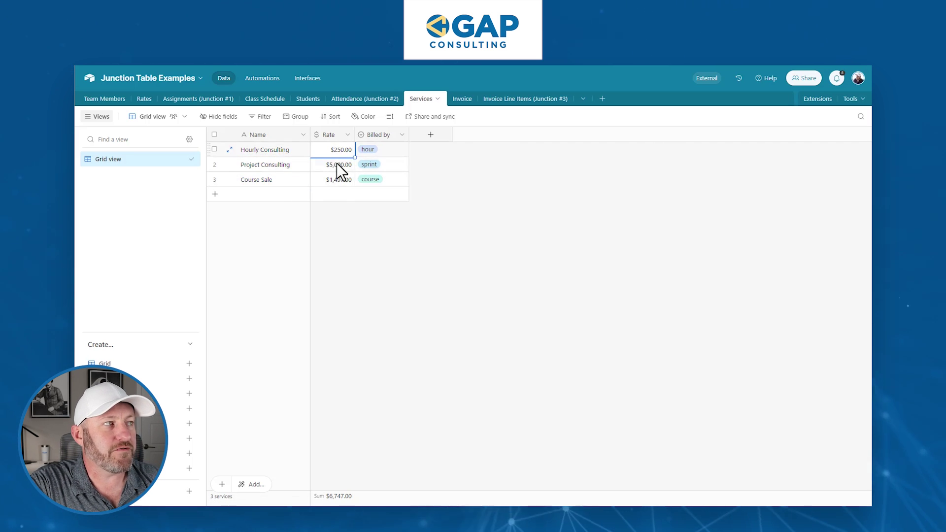
left_click(336, 163)
left_click(341, 184)
left_click(321, 153)
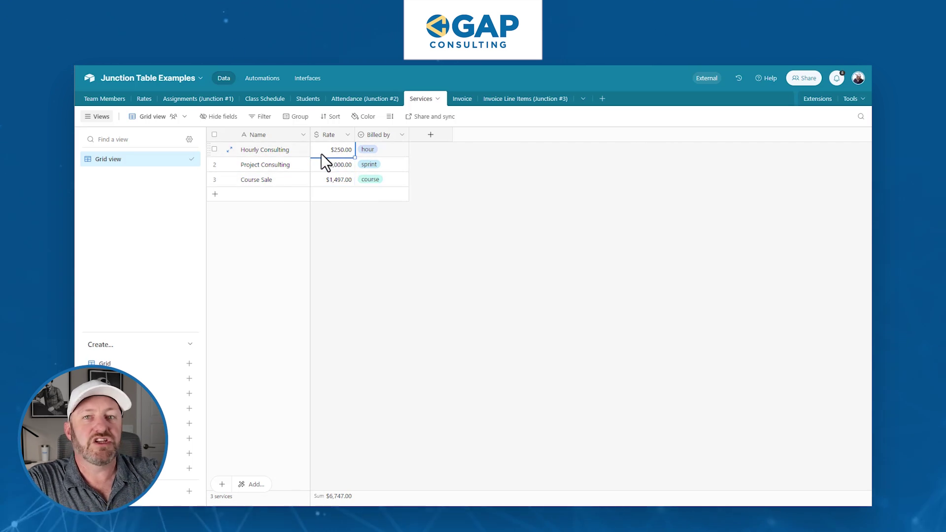
left_click(319, 167)
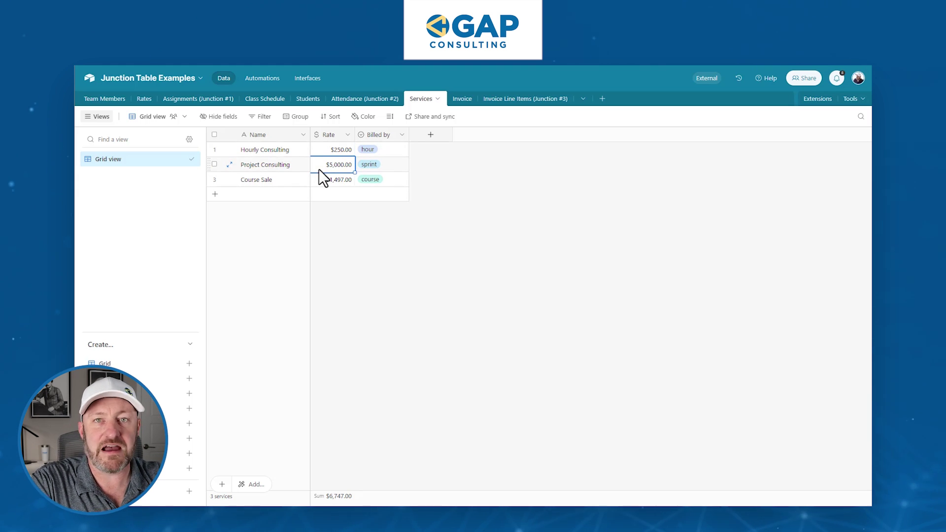
left_click(325, 182)
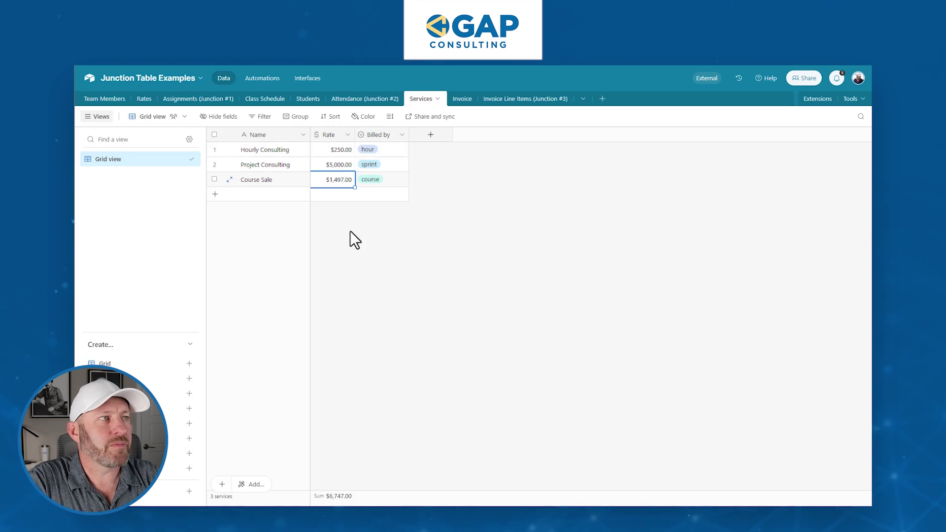
Switch to the Invoice table and review invoice 1001 for client Acme.
left_click(462, 98)
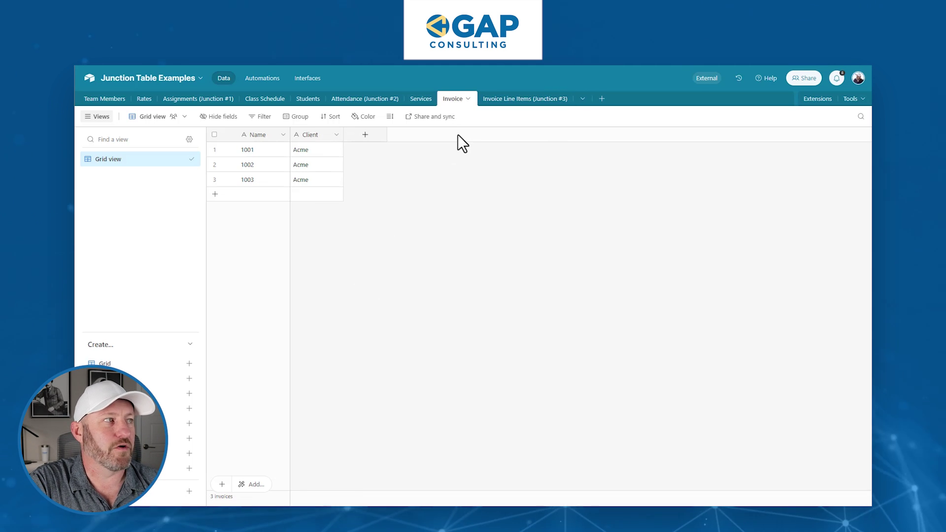
left_click(253, 149)
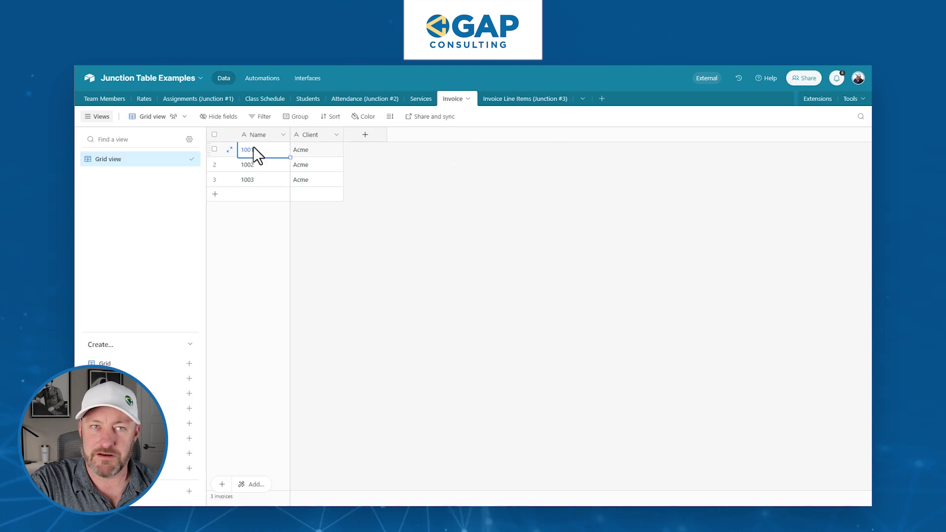
left_click(307, 149)
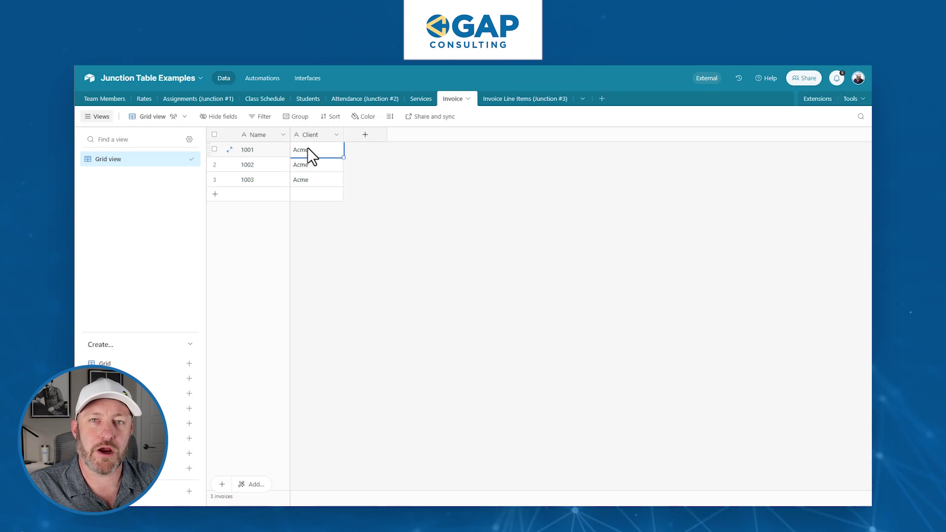
In Invoice Line Items, add a Service field linking to the Services table.
left_click(528, 100)
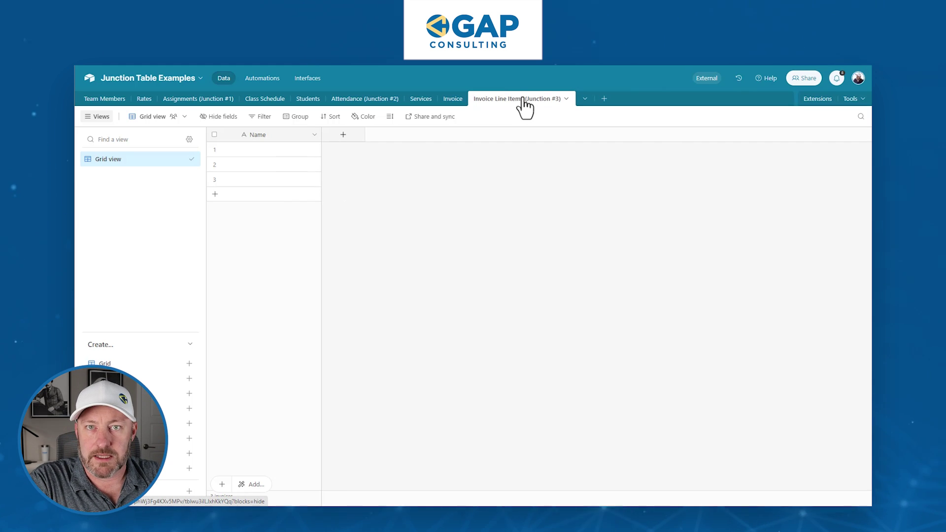
left_click(352, 137)
type("S")
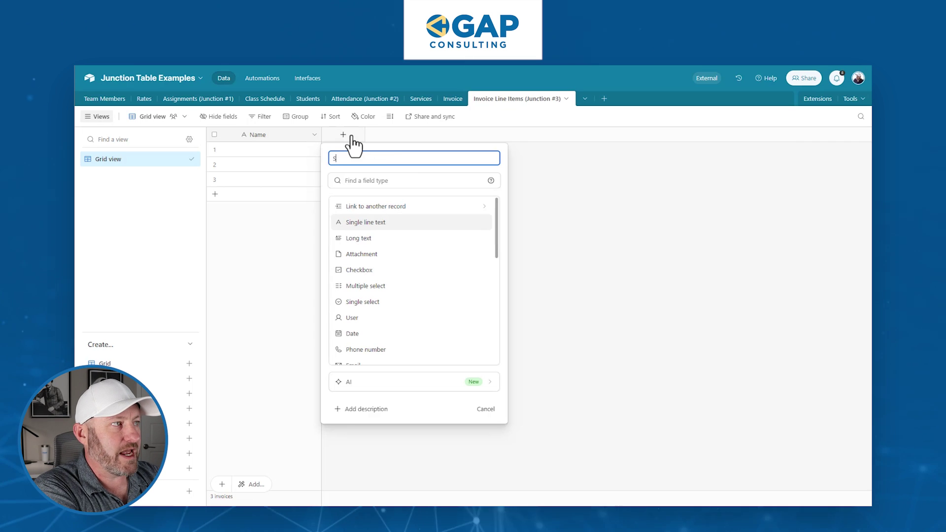
type("ervice")
key("Tab")
type("serv")
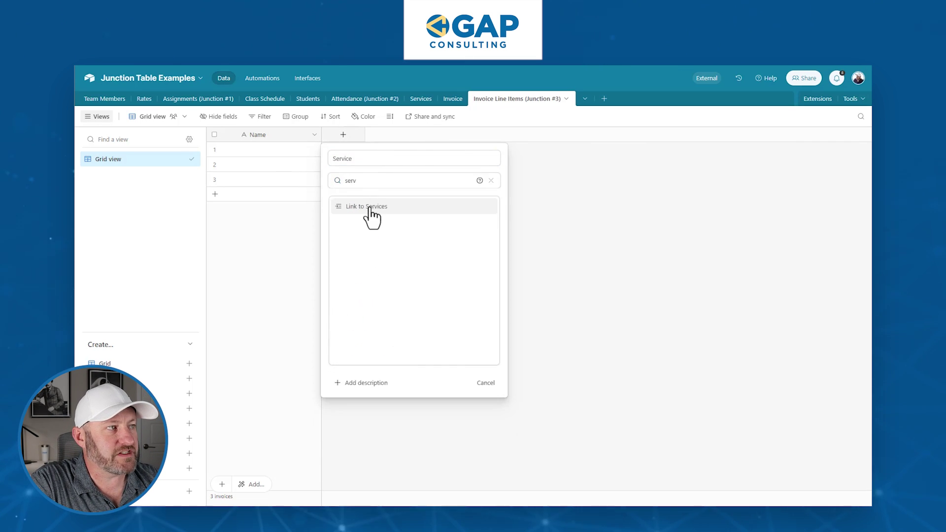
left_click(370, 207)
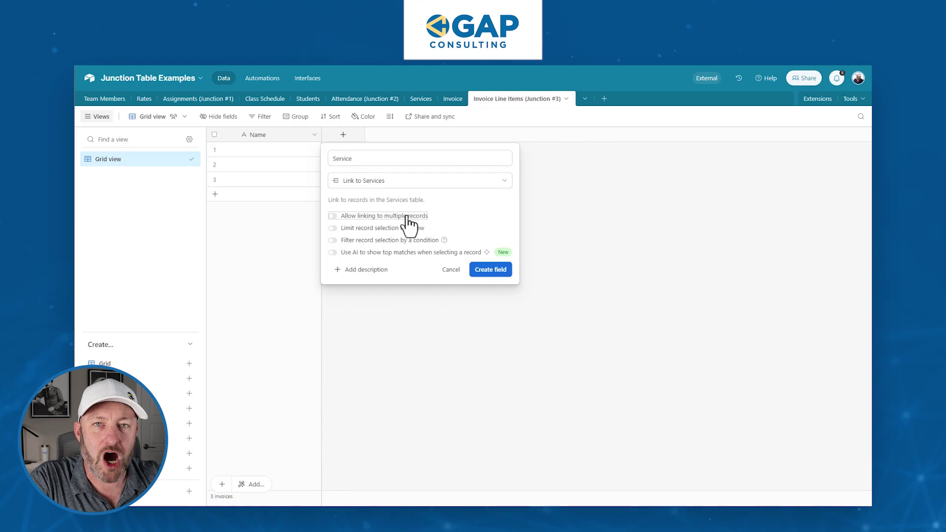
left_click(490, 270)
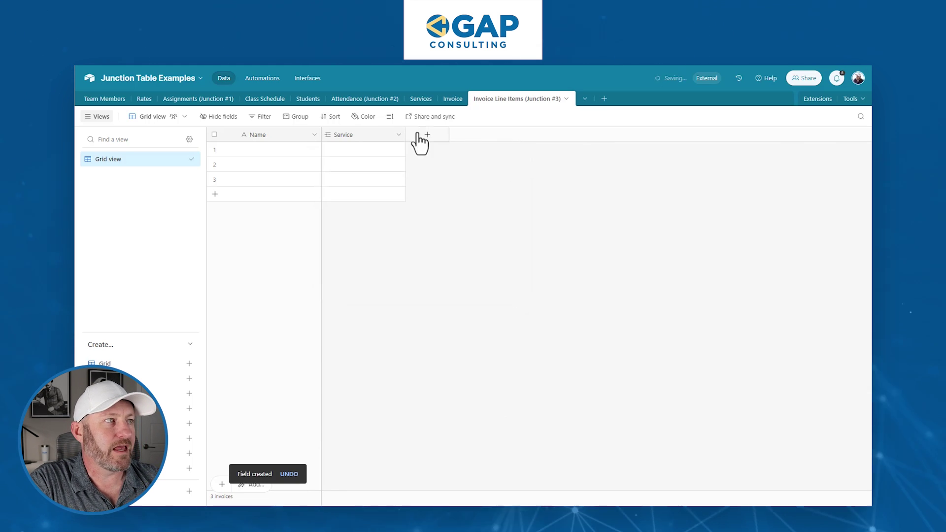
Add an Invoice field linking to the Invoice table, allowing one linked invoice.
left_click(420, 139)
type("Invoic")
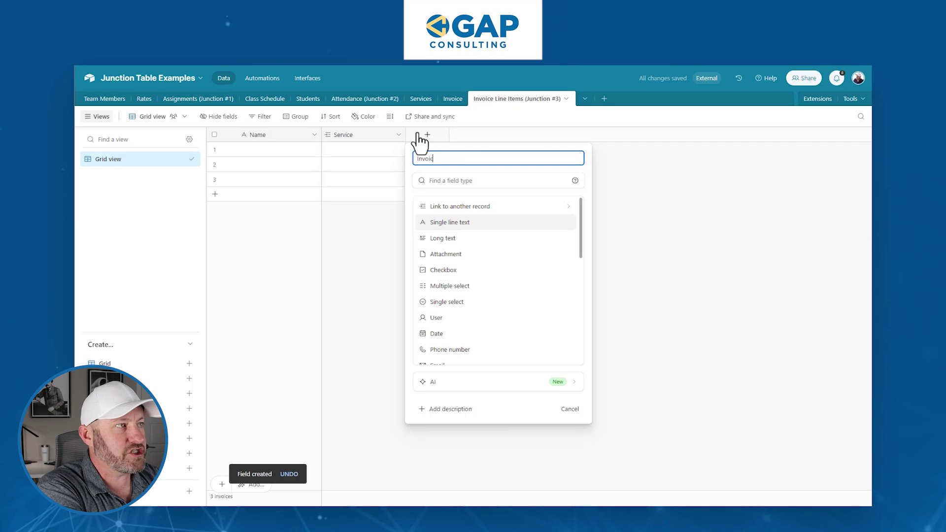
type("e")
key("Tab")
type("inv")
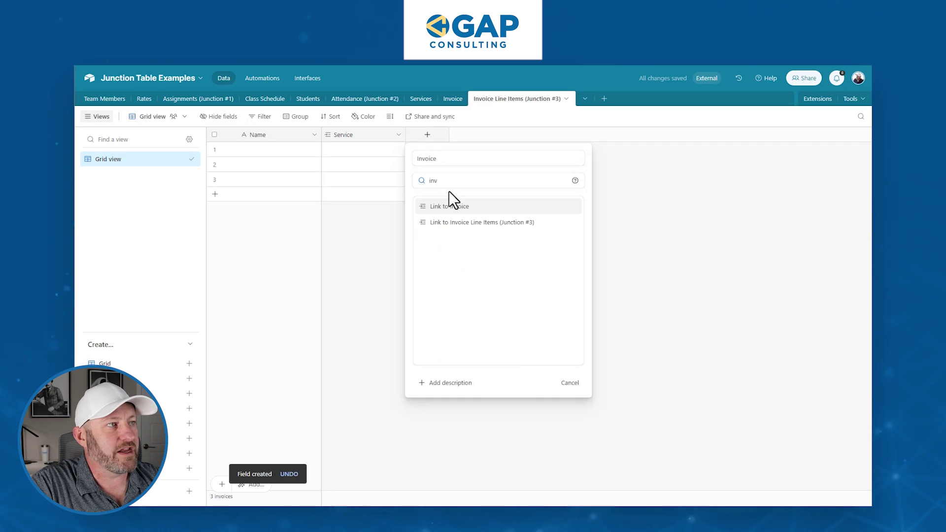
left_click(467, 207)
left_click(435, 216)
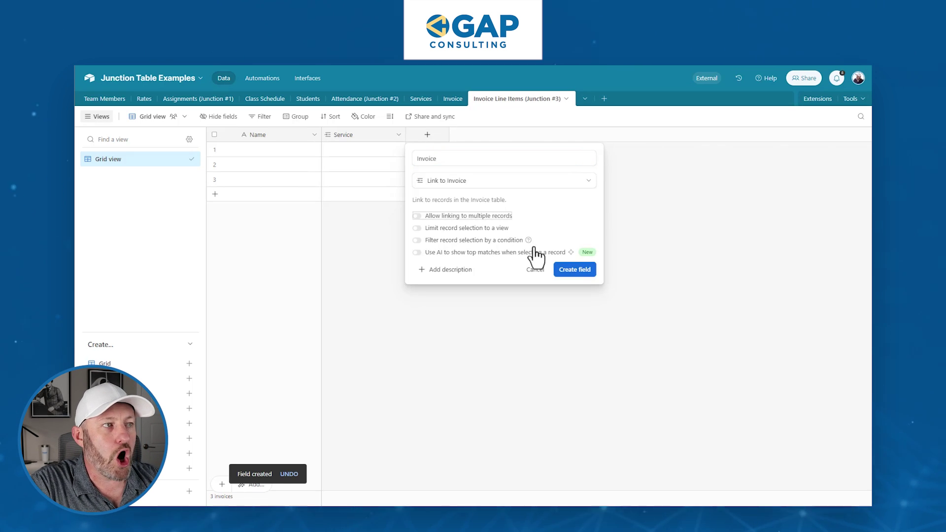
left_click(574, 270)
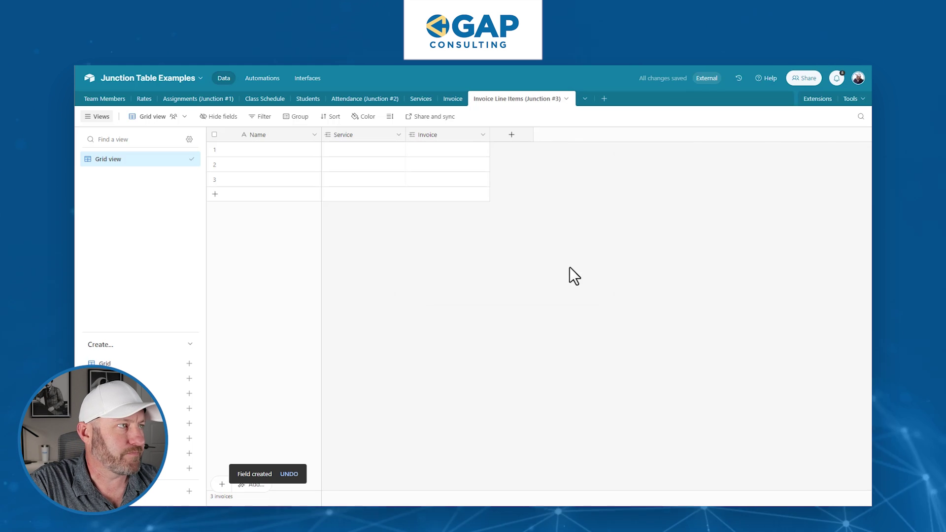
Link row 1 to invoice 1001, move Invoice before Service, and group by Invoice.
left_click(334, 148)
left_click(415, 148)
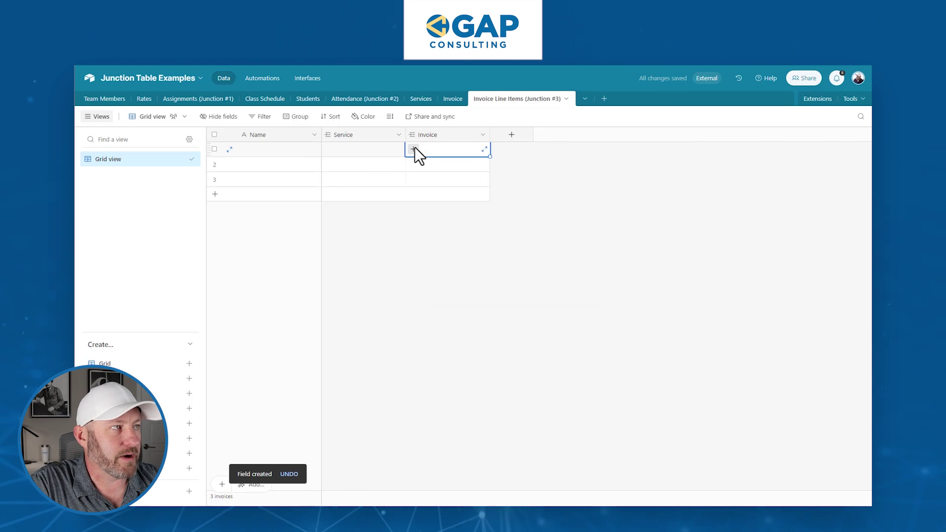
left_click(413, 148)
left_click(439, 208)
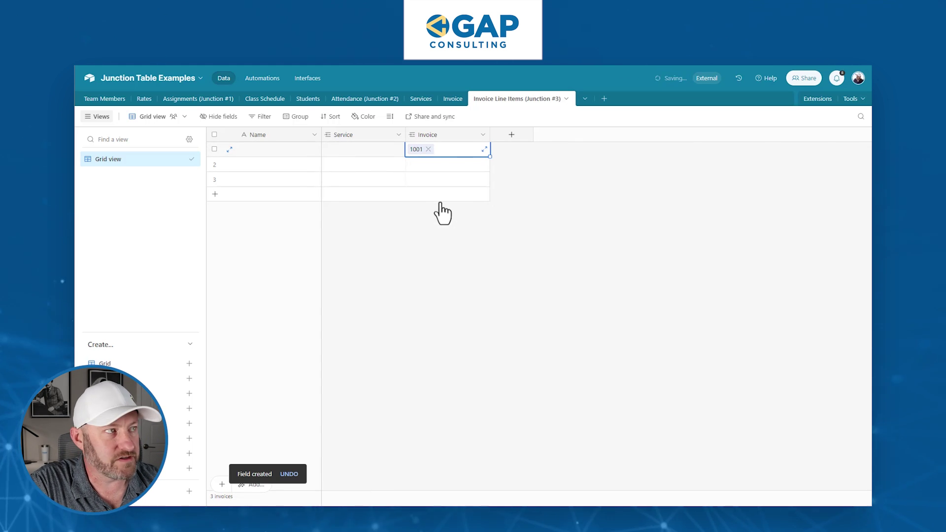
left_click_drag(439, 135, 338, 137)
right_click(350, 137)
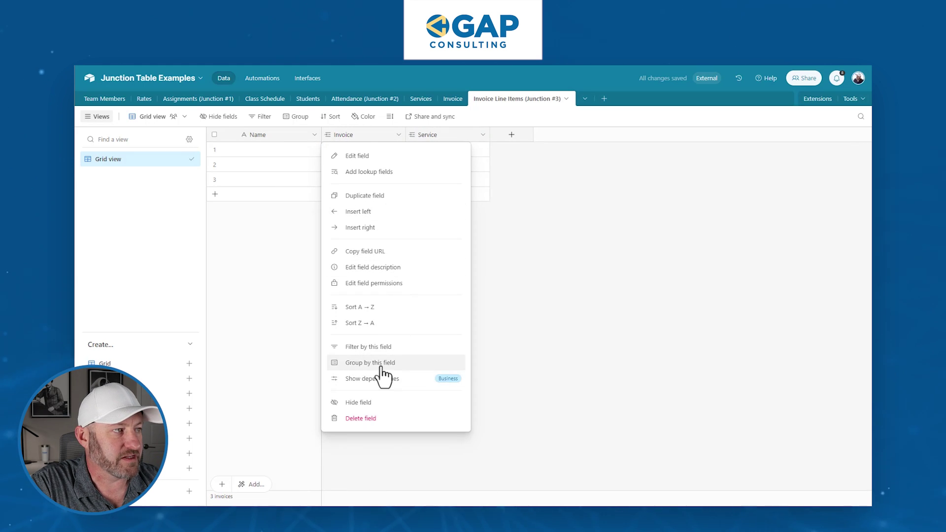
key("Return")
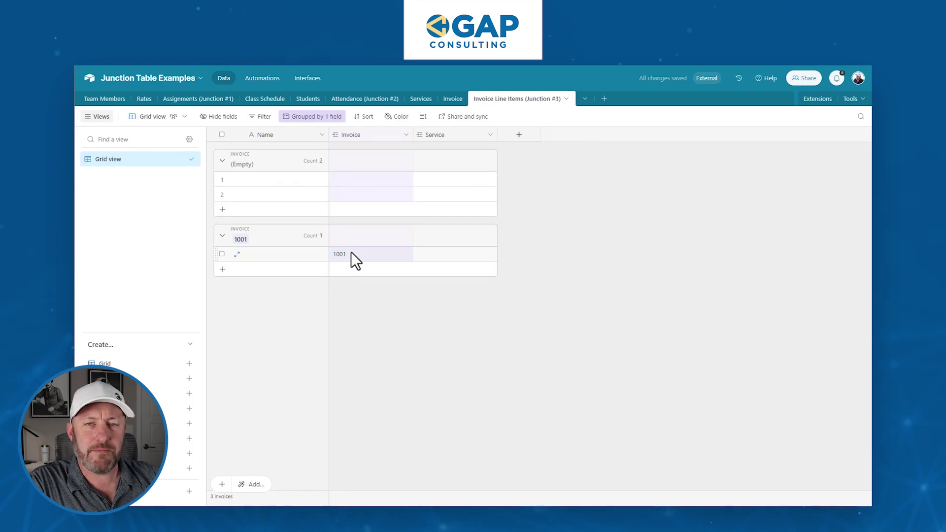
Link Hourly Consulting as the service on invoice 1001's line.
left_click(355, 255)
left_click(426, 254)
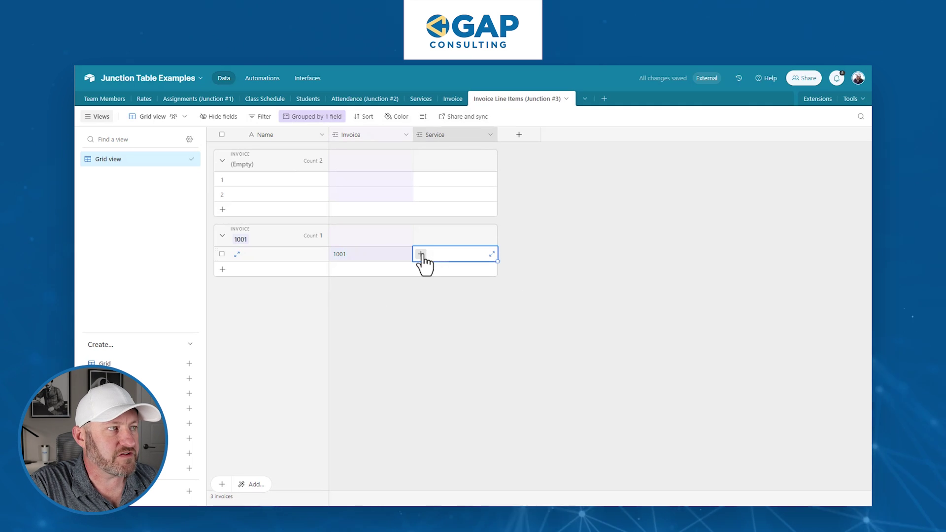
left_click(421, 254)
left_click(454, 309)
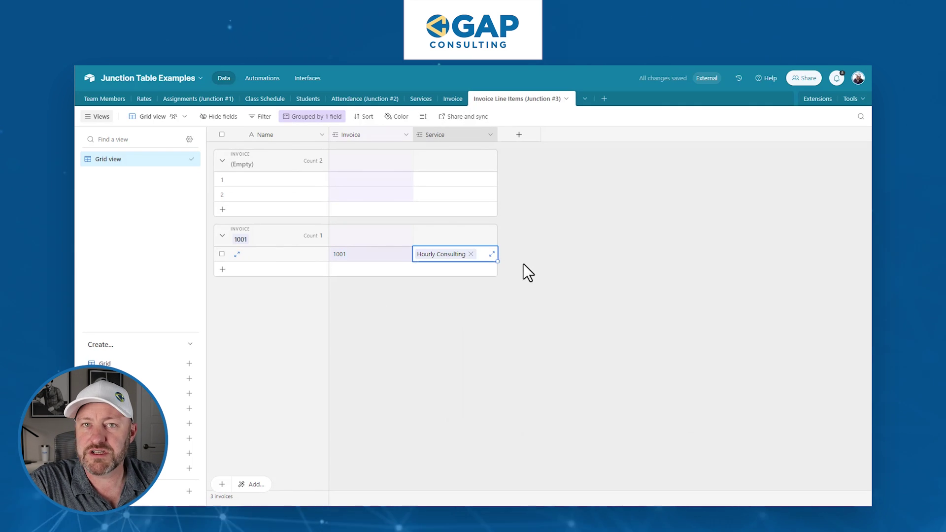
left_click(520, 135)
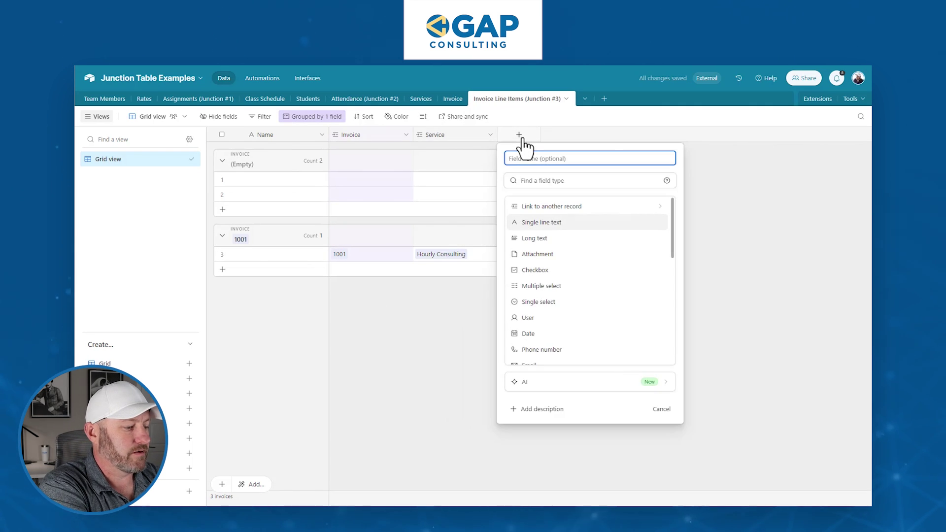
Create a whole-number Quantity field and enter 10 for the 1001 line.
key("Tab")
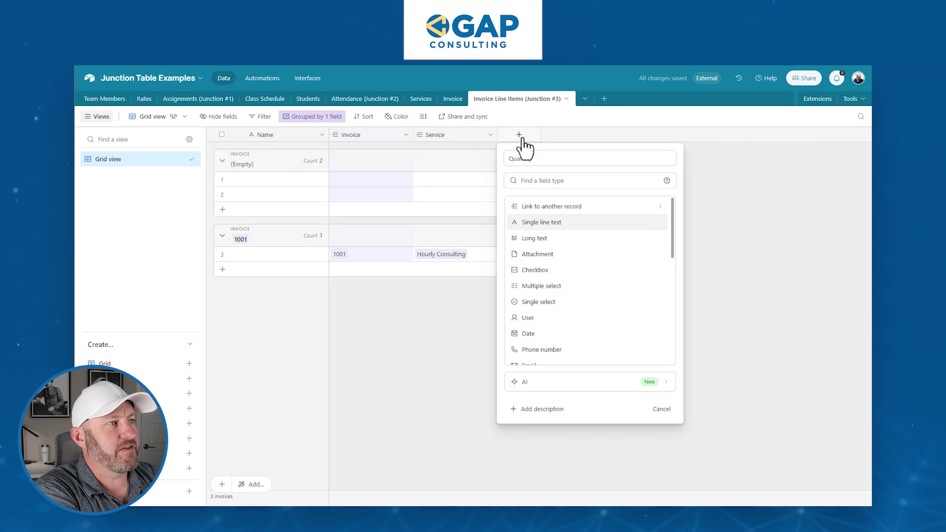
type("num")
key("Return")
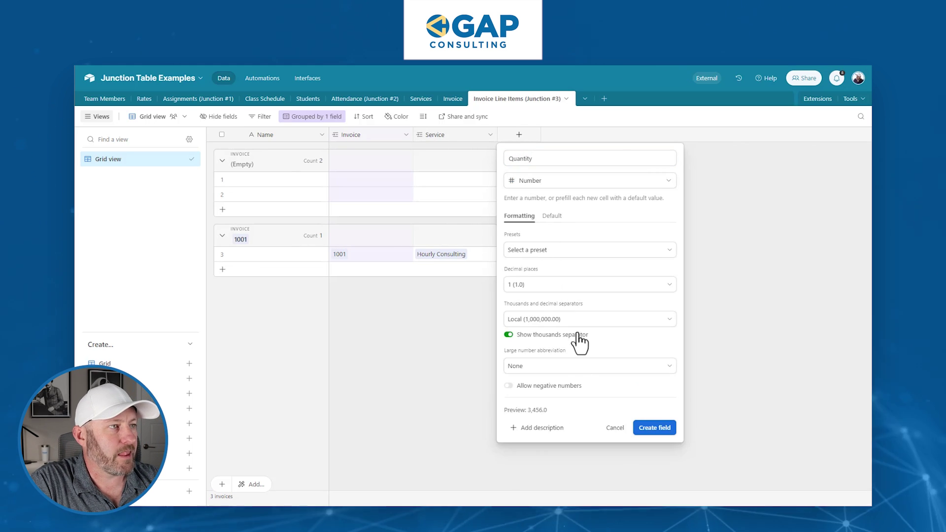
left_click(546, 286)
left_click(544, 305)
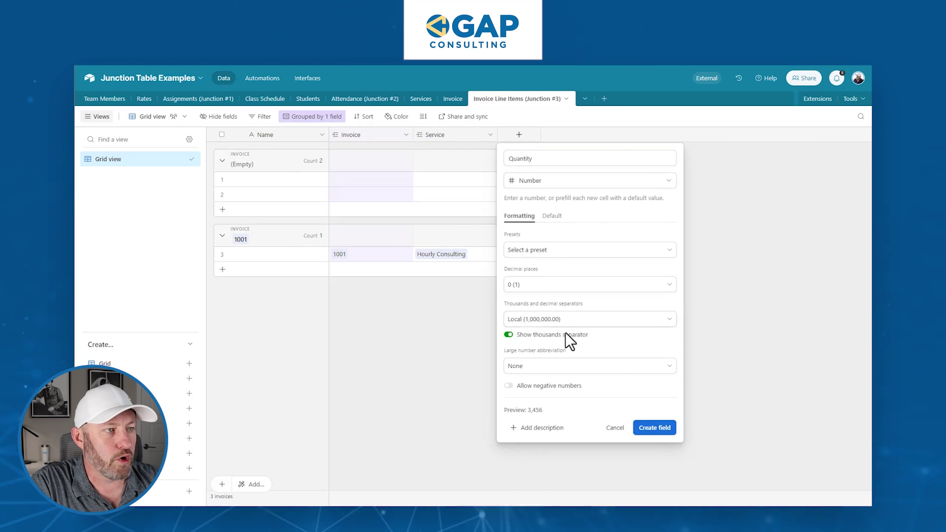
left_click(655, 428)
left_click(539, 256)
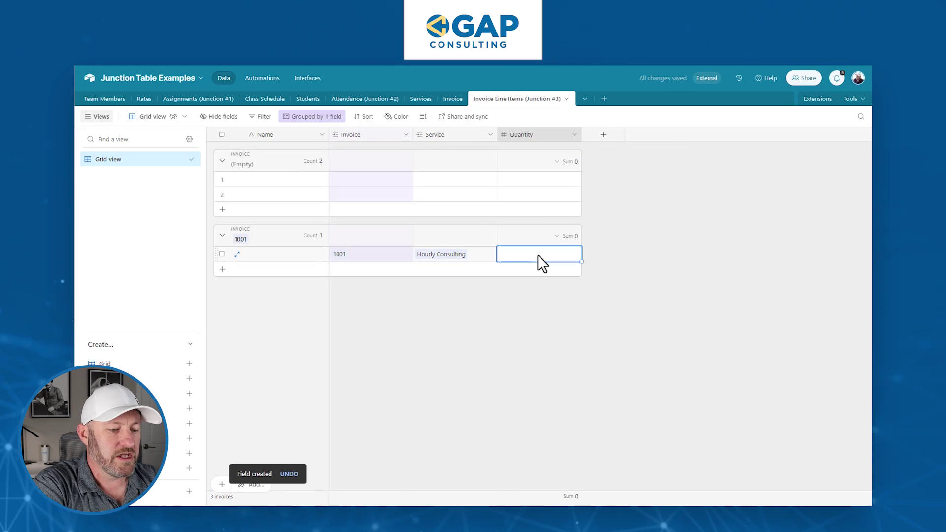
type("10")
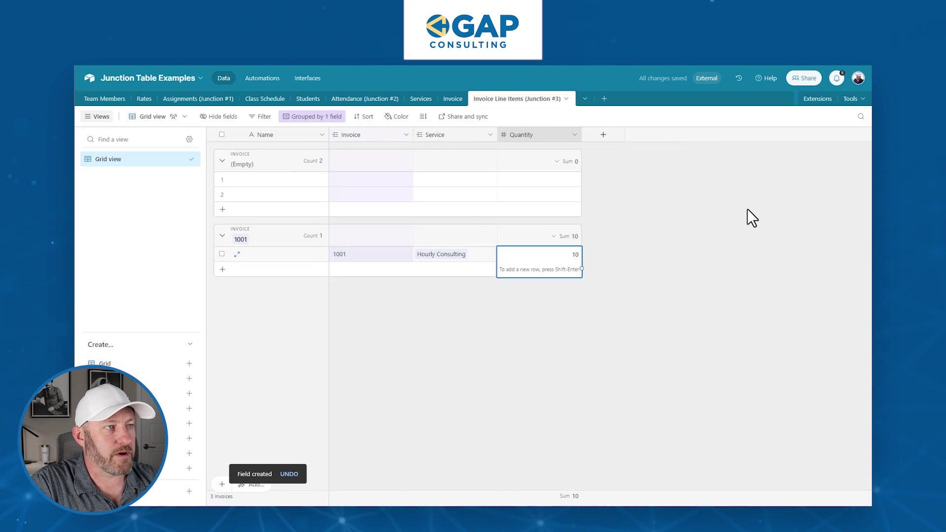
left_click(747, 208)
left_click_drag(581, 139, 550, 139)
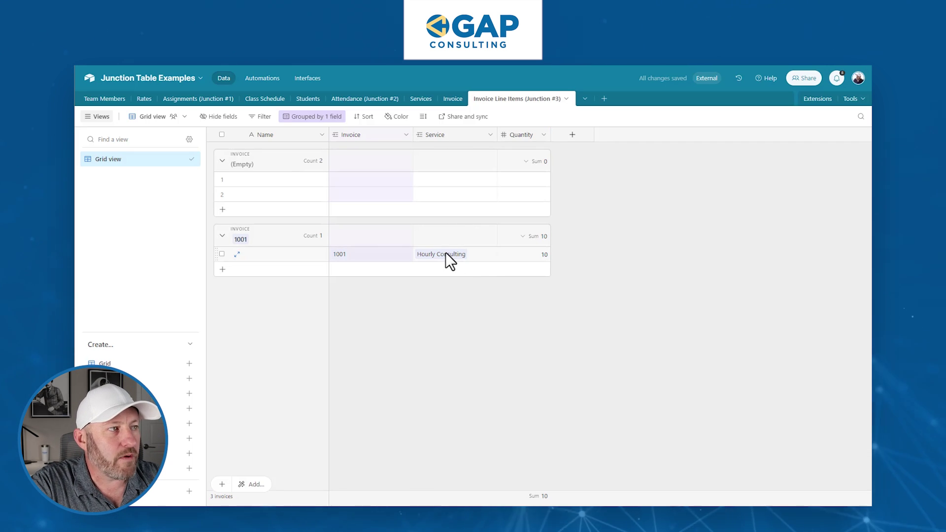
Add a Rate lookup field pulling Rate through Service, showing $250.00.
left_click(573, 136)
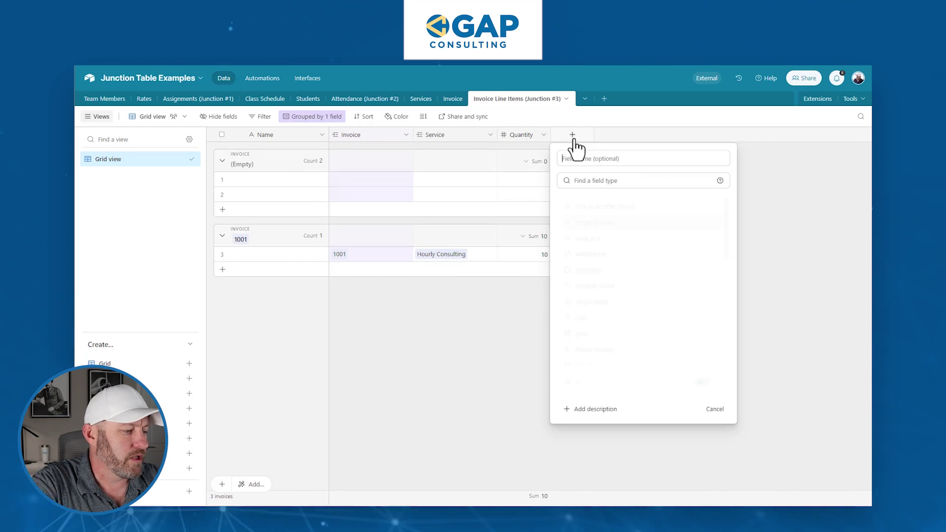
type("Rate")
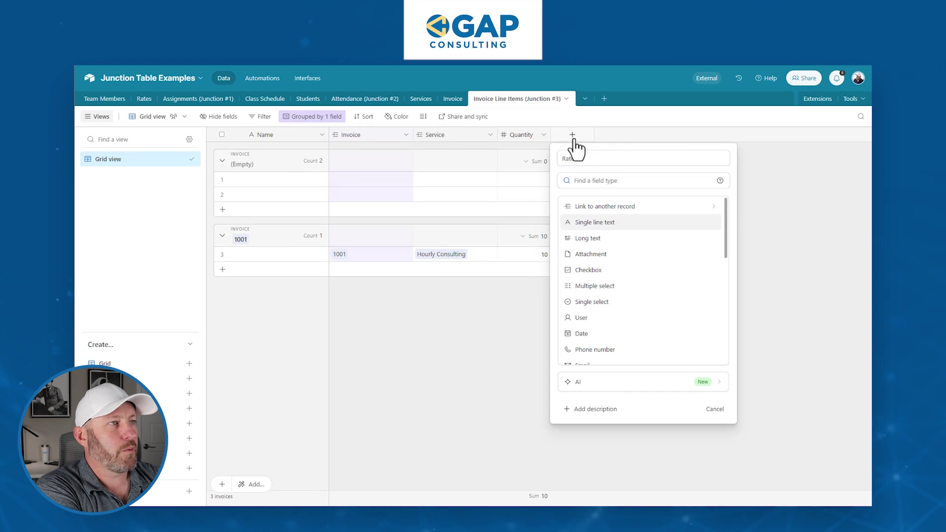
key("Tab")
type("loo")
key("Return")
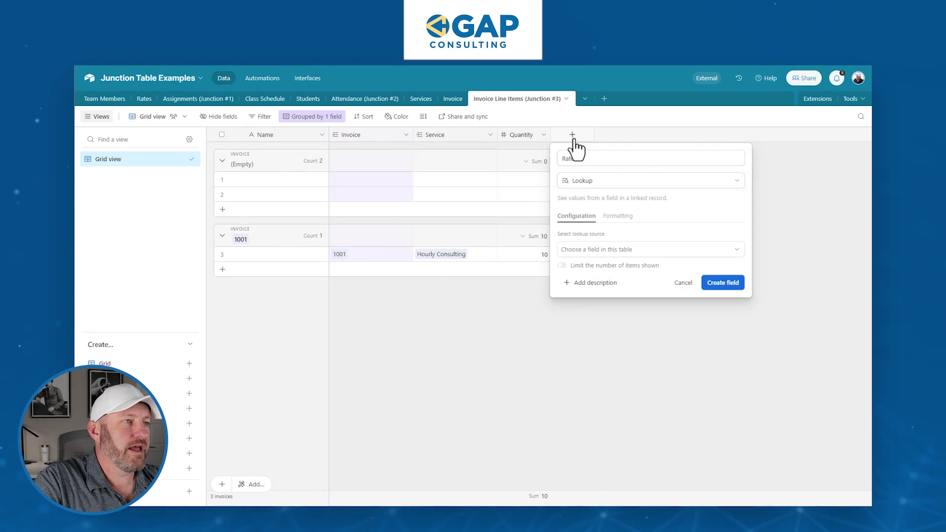
left_click(586, 250)
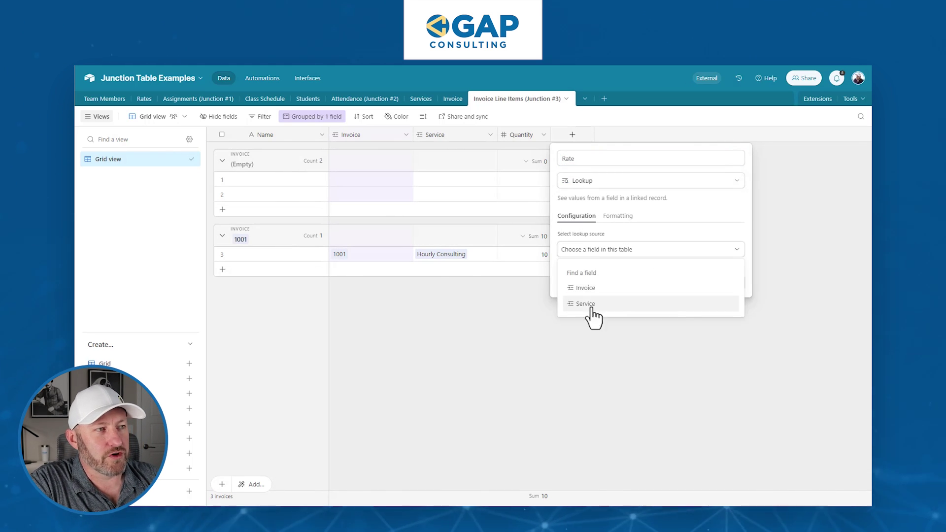
left_click(586, 303)
left_click(593, 279)
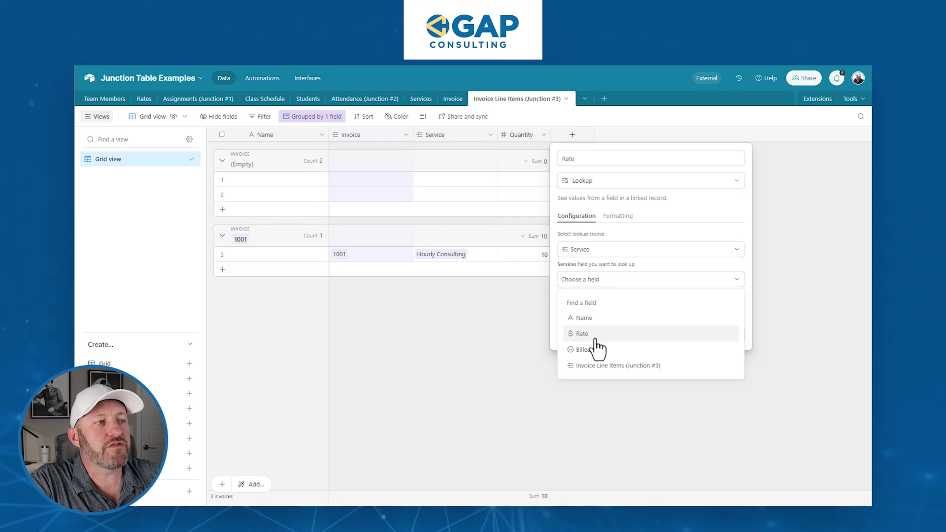
left_click(582, 334)
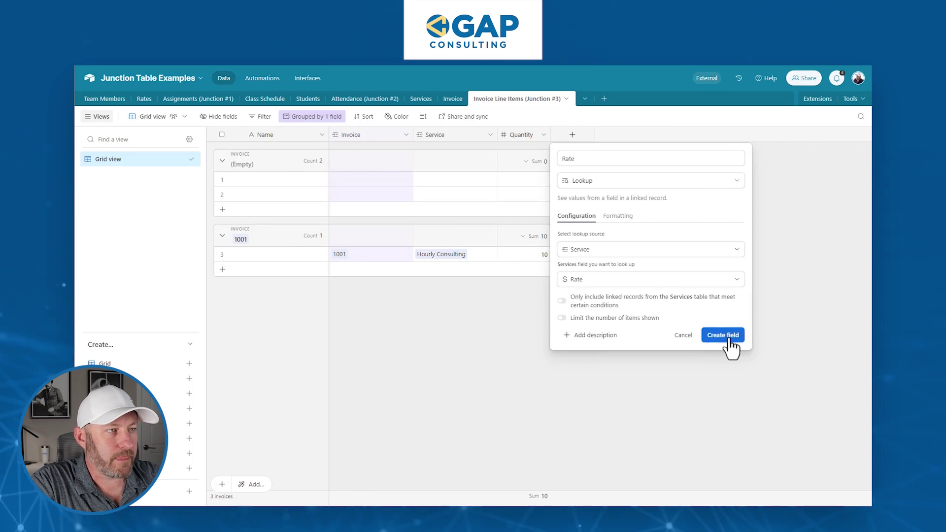
left_click(728, 339)
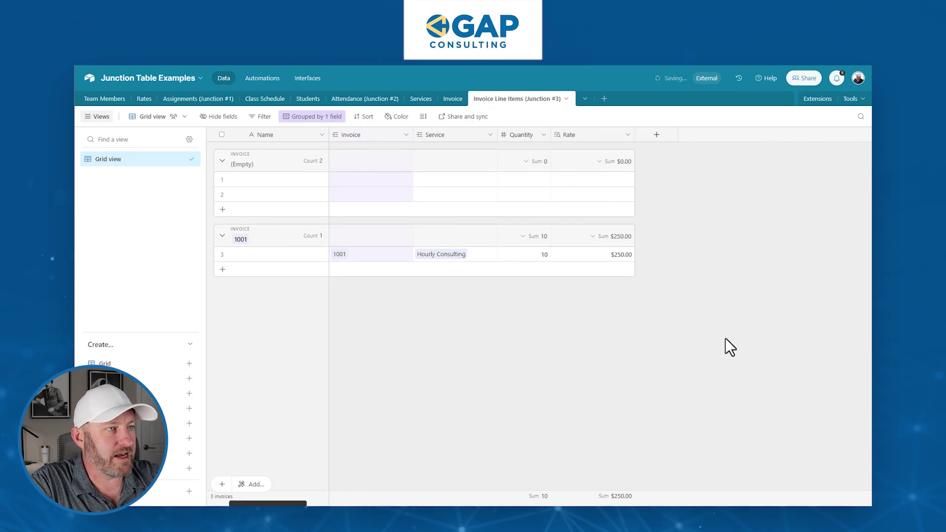
left_click(611, 256)
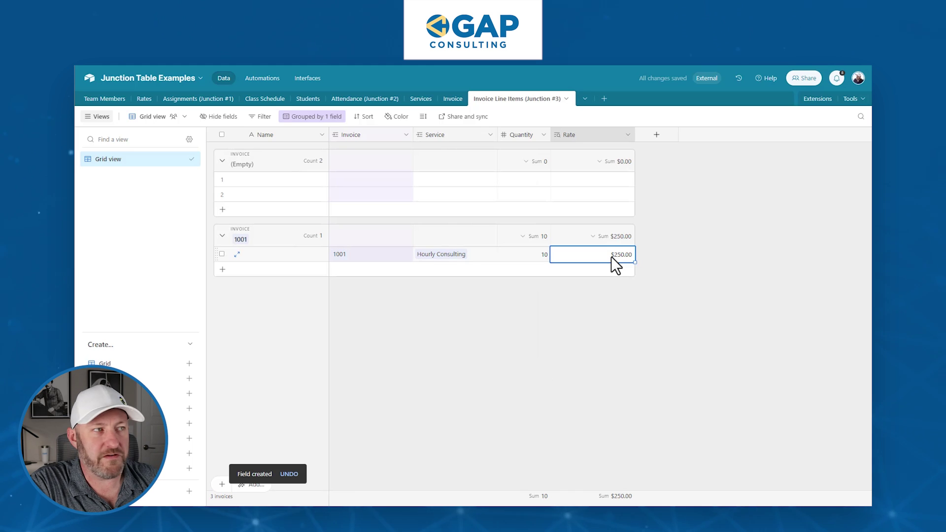
left_click(657, 137)
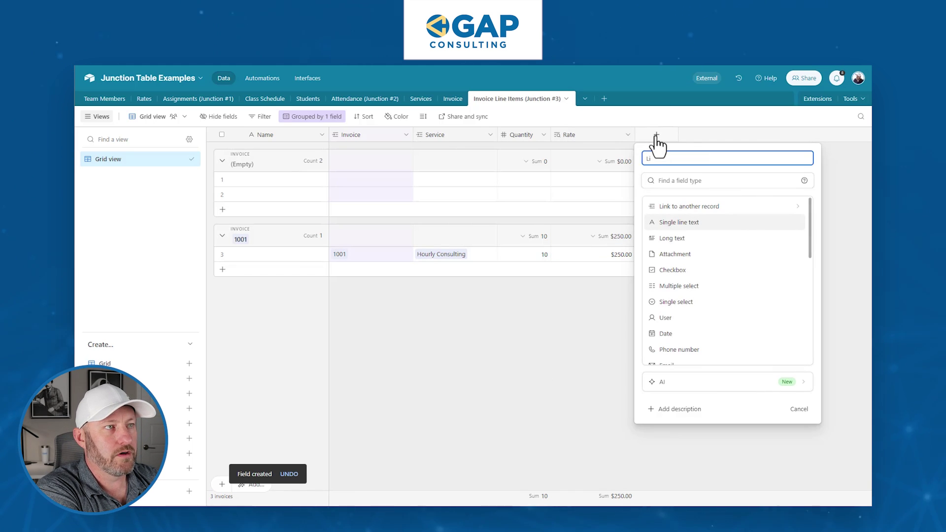
Create a currency-formatted Line Item Total formula quantity*rate, showing $2,500.00 for the 1001 line.
type("Line Item Total")
key("Tab")
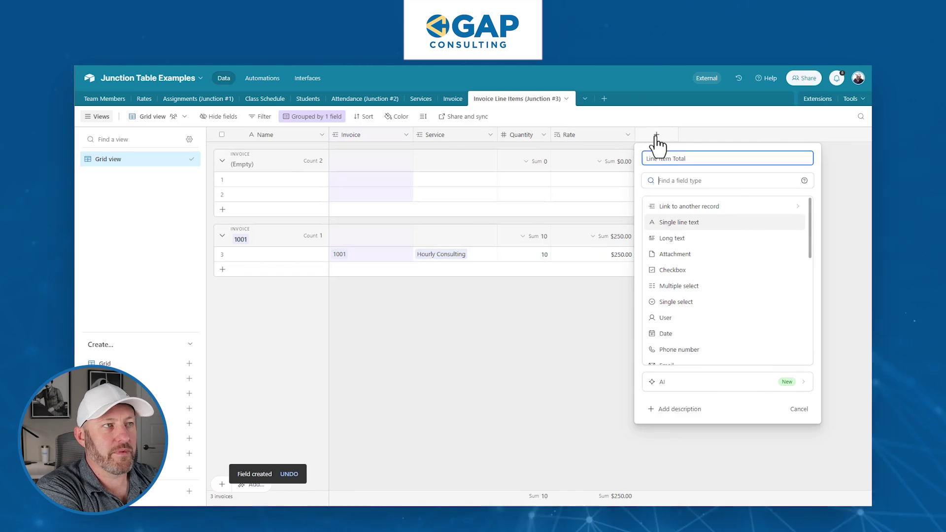
type("for")
key("Return")
left_click(694, 233)
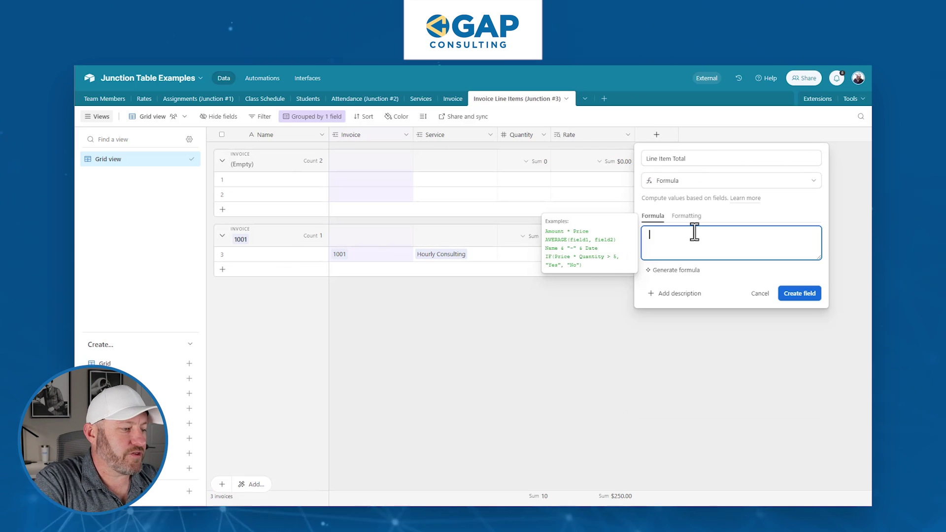
type("quantity")
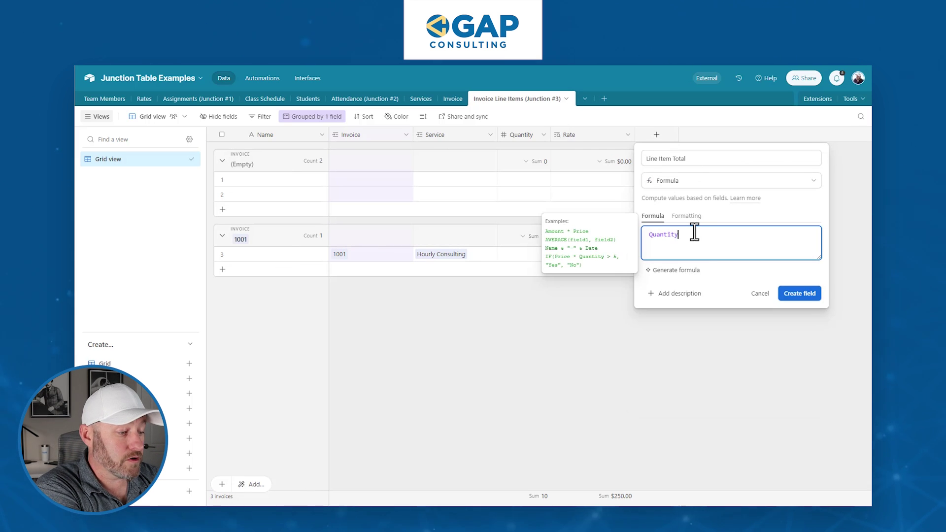
type("*rate")
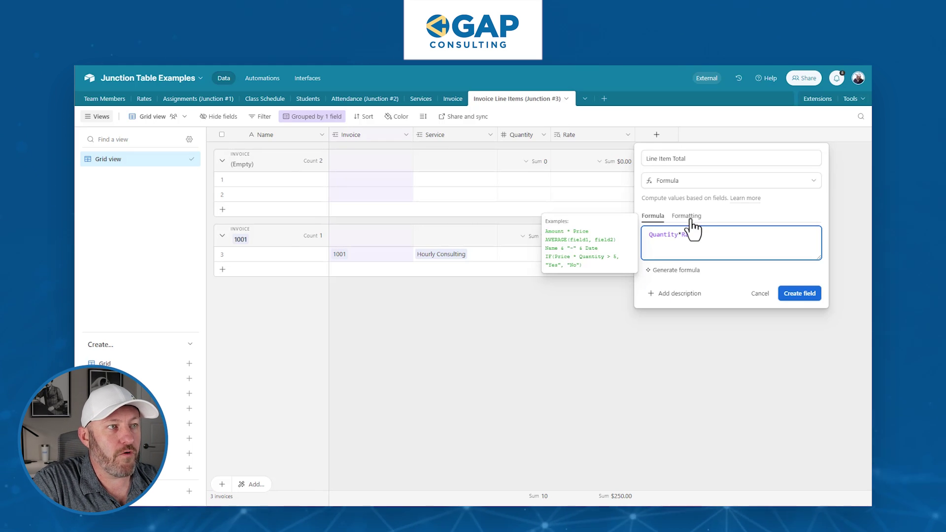
left_click(686, 217)
left_click(682, 251)
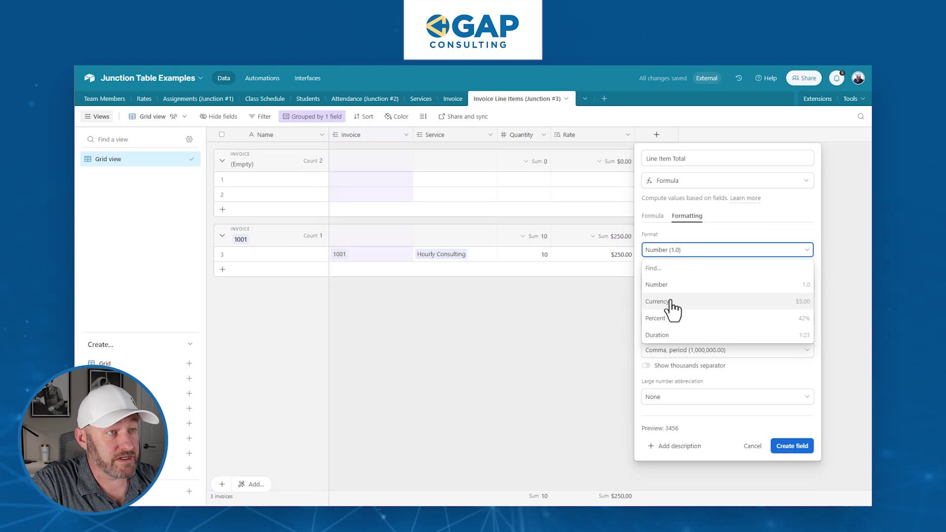
left_click(672, 302)
left_click(799, 457)
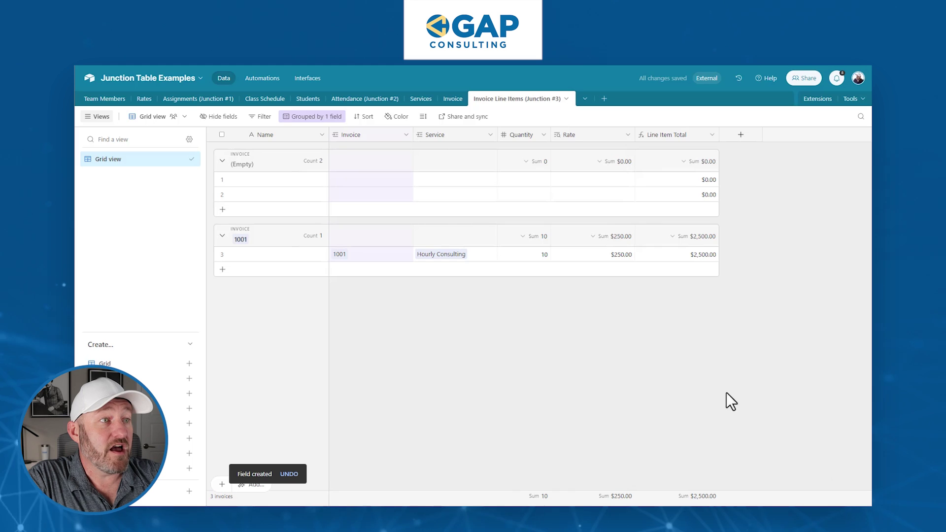
left_click(683, 258)
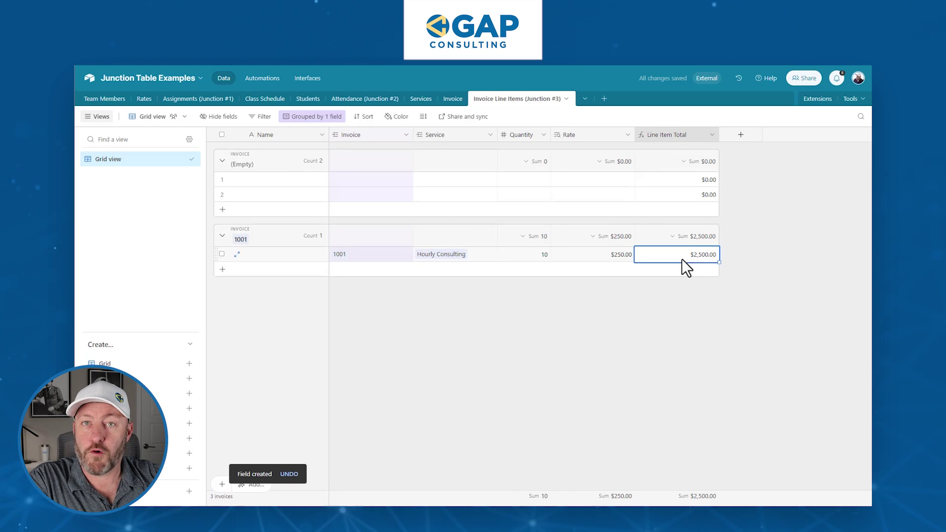
left_click_drag(513, 258, 661, 259)
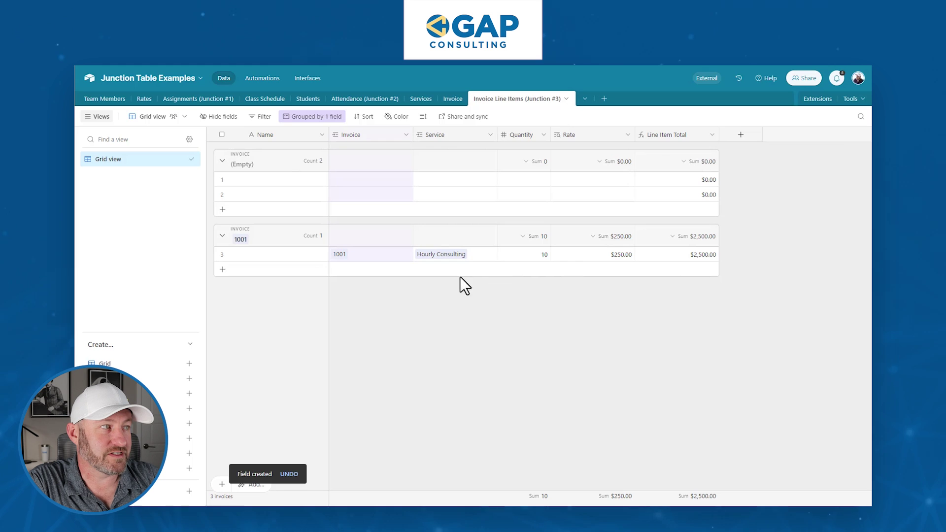
Add a second invoice 1001 line for Course Sale ($1,497.00) with quantity 1.
left_click(364, 270)
left_click(423, 276)
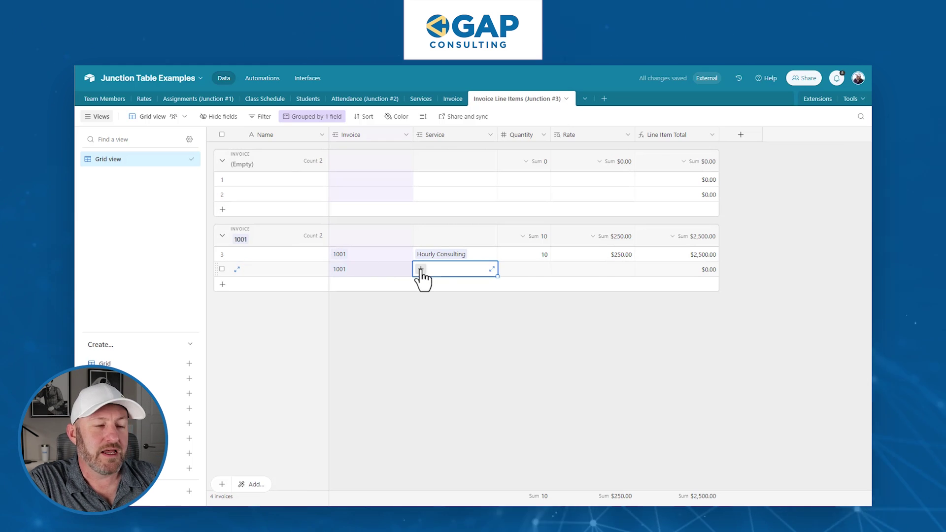
left_click(420, 270)
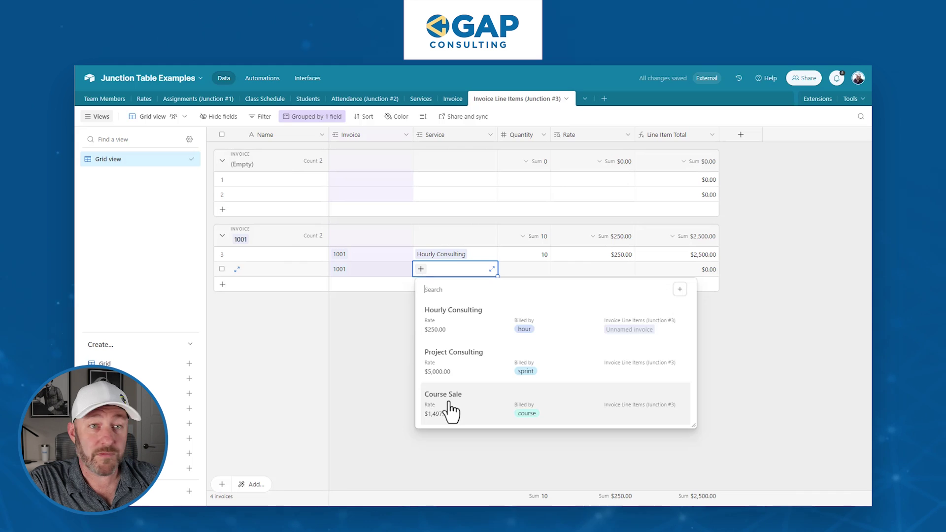
left_click(448, 400)
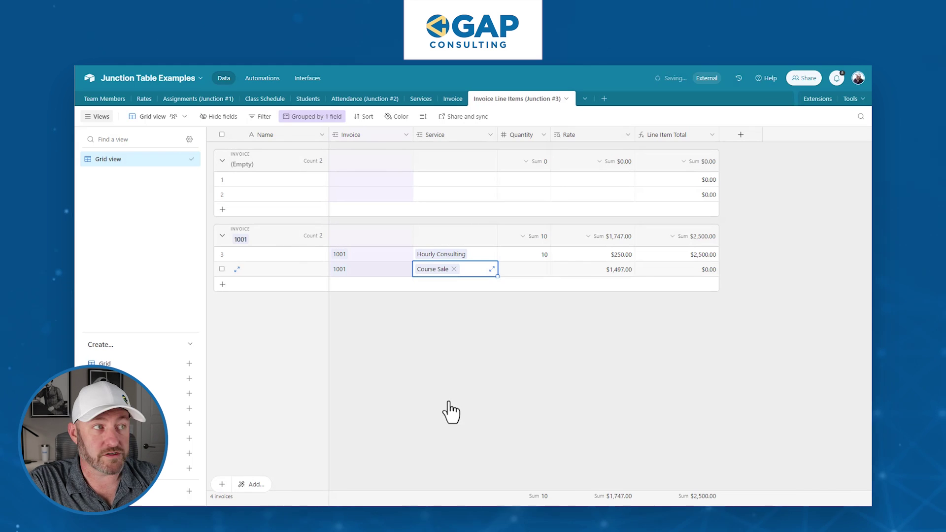
left_click(603, 269)
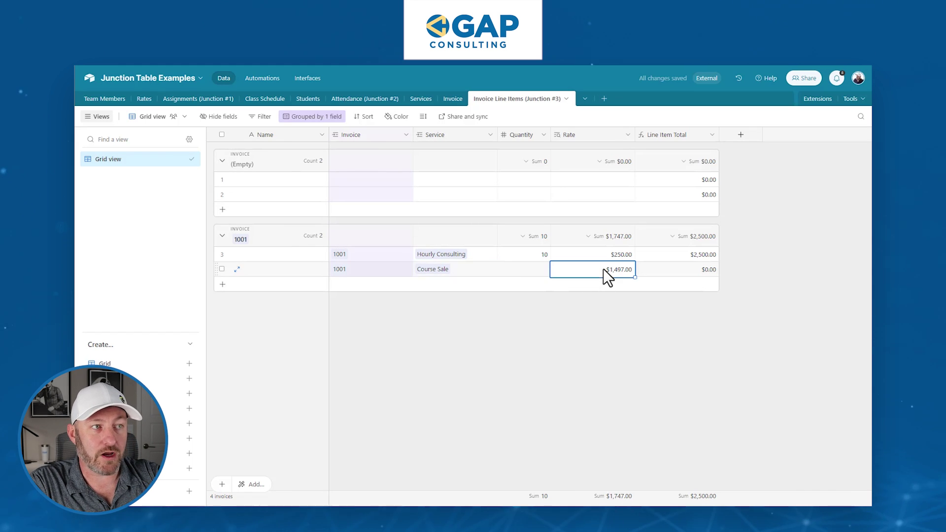
left_click(541, 273)
type("1")
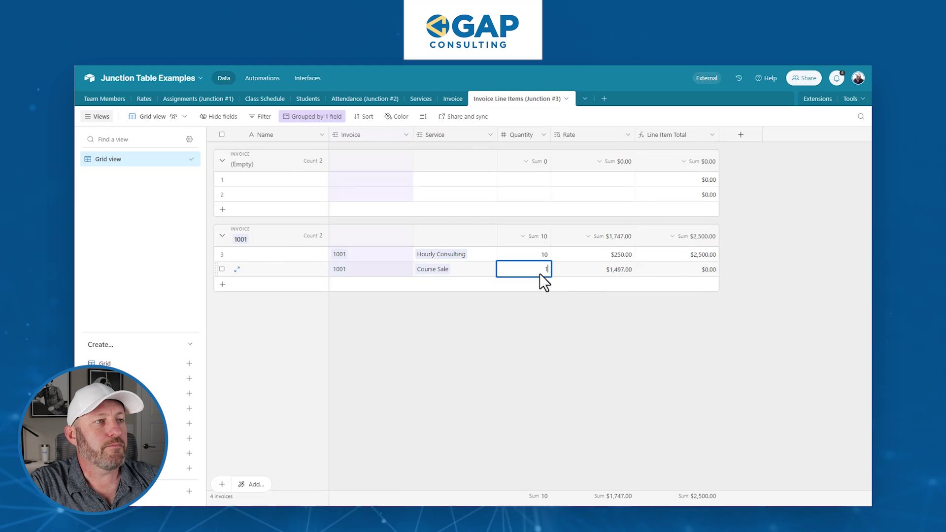
left_click(552, 355)
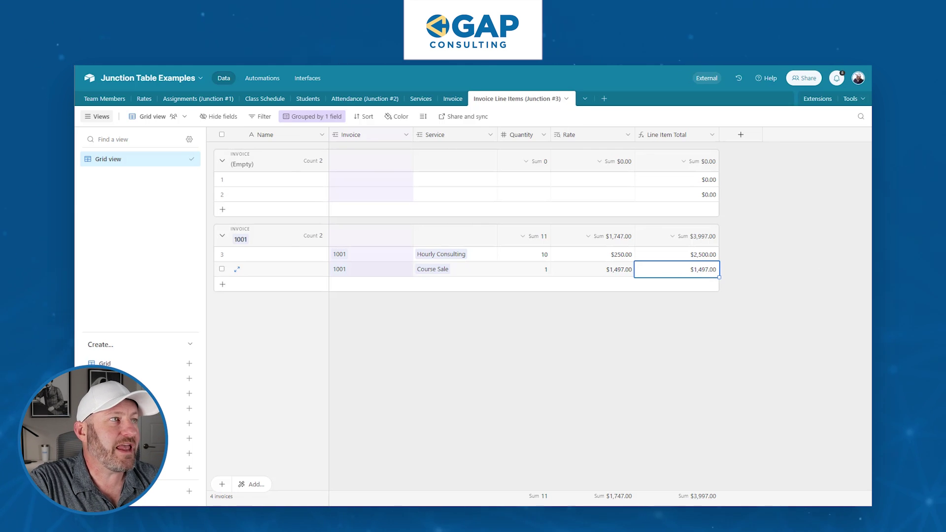
Add a Total rollup of Line Item Total to invoices, giving 1001 $3,997.00, and return to line items.
left_click(452, 101)
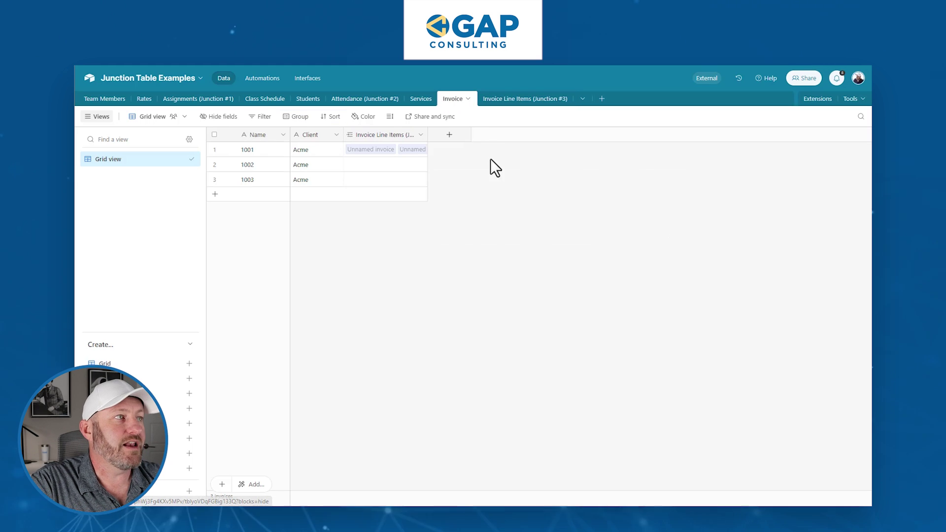
left_click(450, 135)
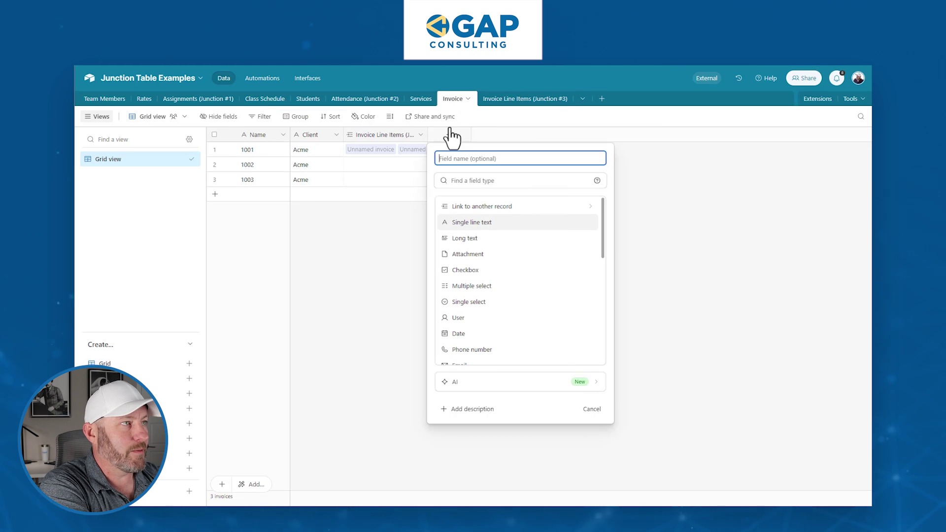
type("Total")
key("Tab")
type("roll")
key("Return")
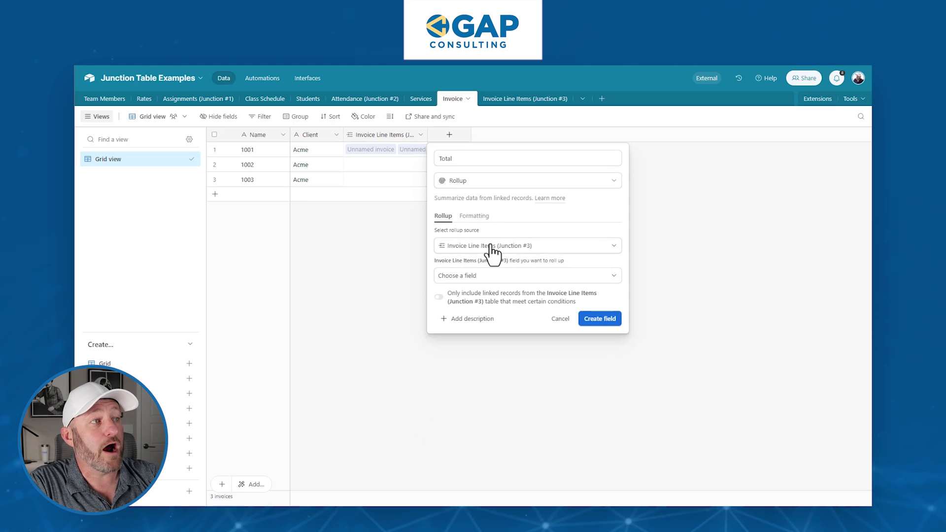
left_click(488, 277)
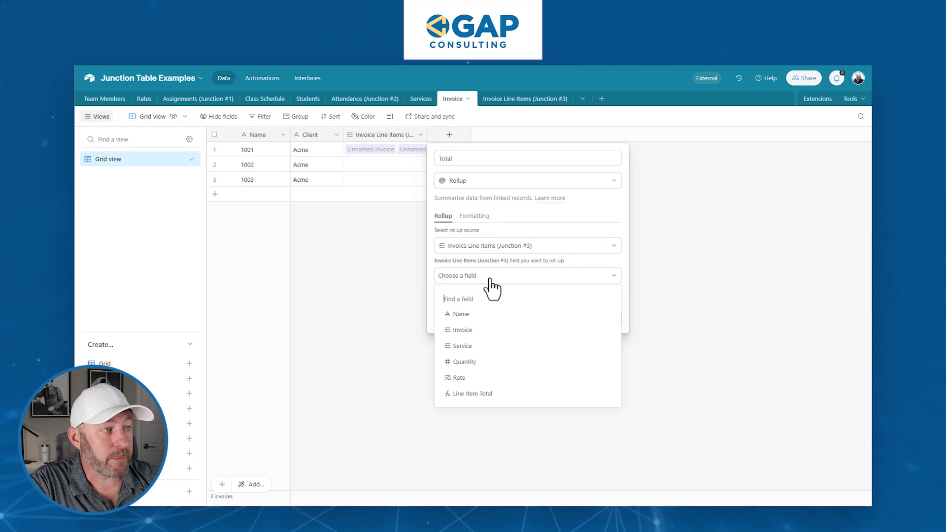
left_click(486, 394)
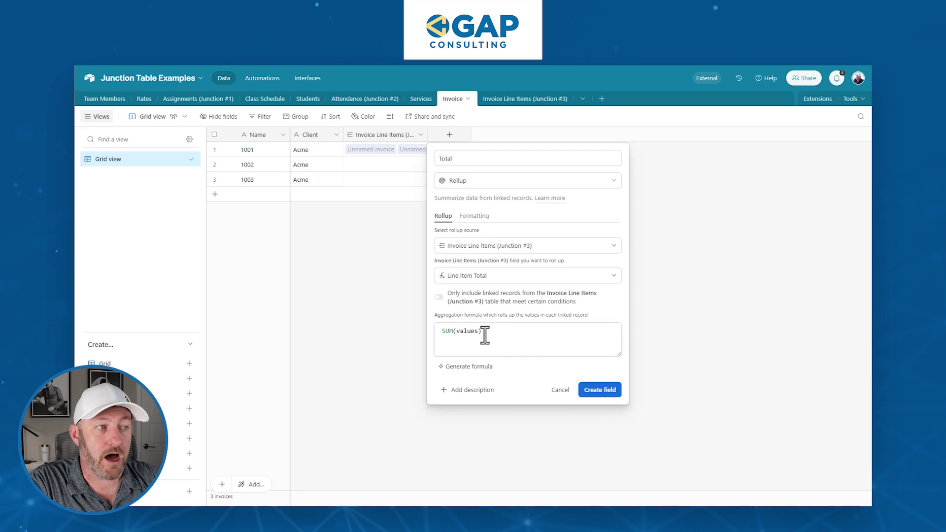
left_click(600, 391)
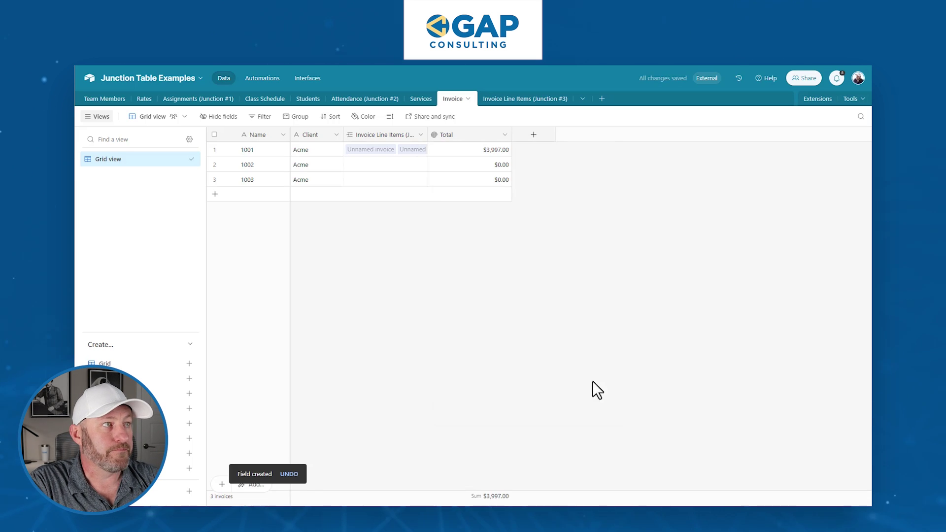
left_click(476, 152)
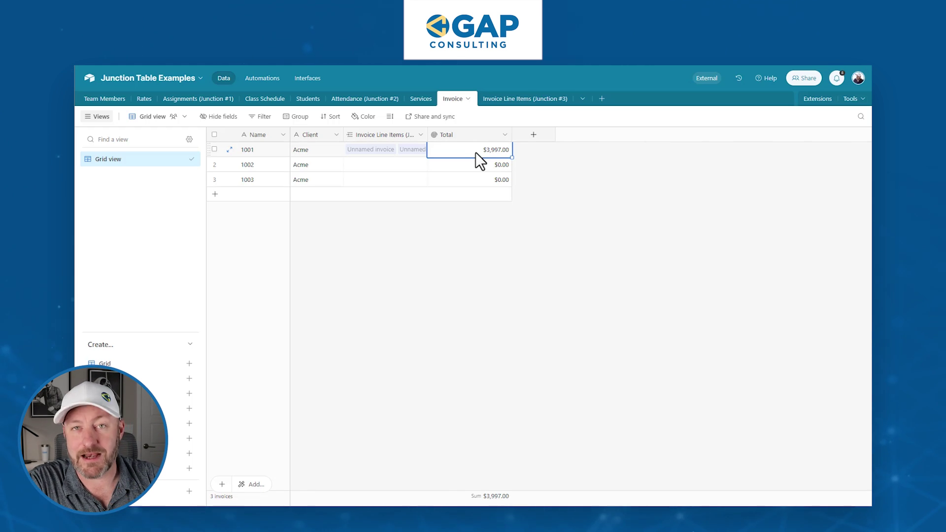
left_click(520, 99)
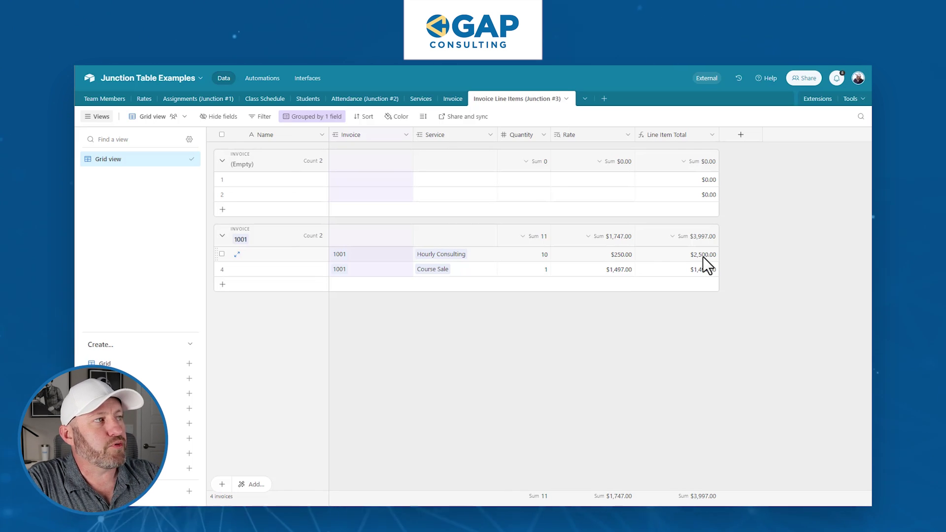
Rename the primary field to Line Item name as formula CONCATENATE(Invoice,' | ',Service) and confirm.
left_click_drag(329, 134, 396, 131)
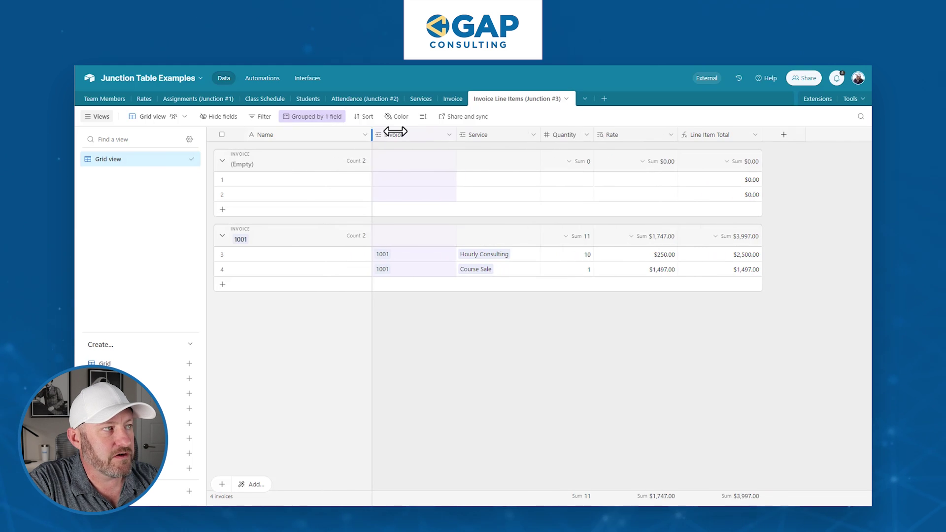
double_click(329, 131)
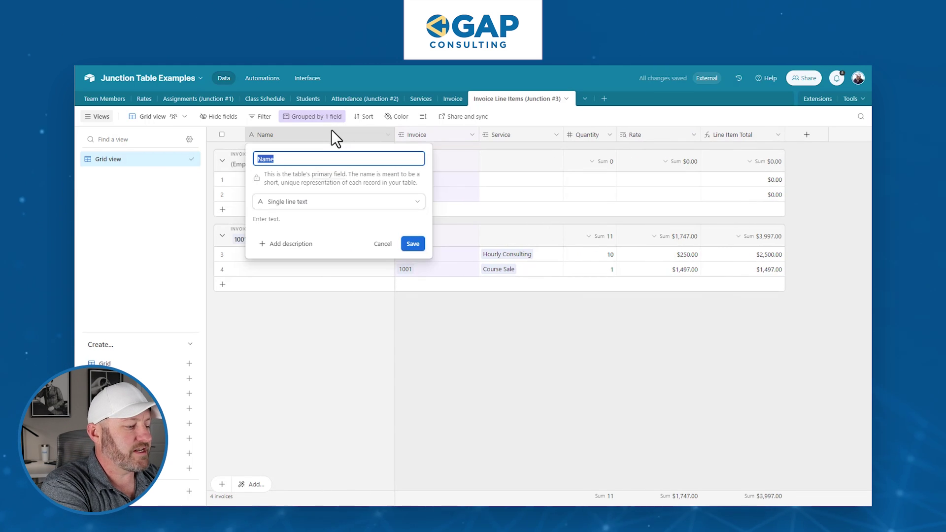
type("Line I")
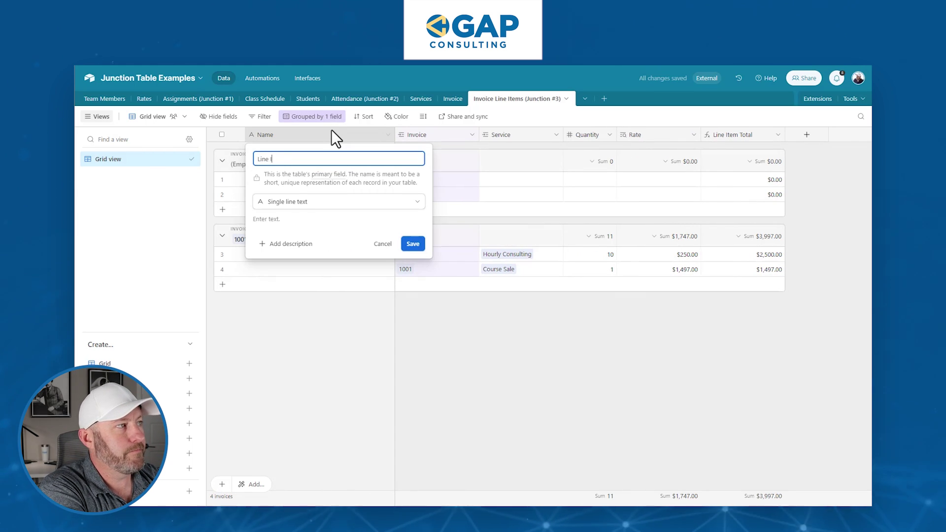
type("tem name")
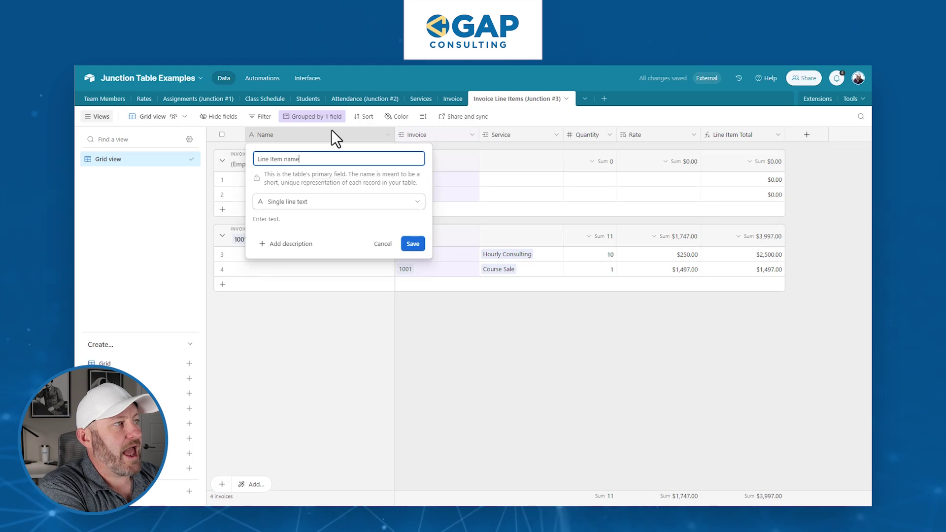
key("Tab")
key("Tab")
type("for")
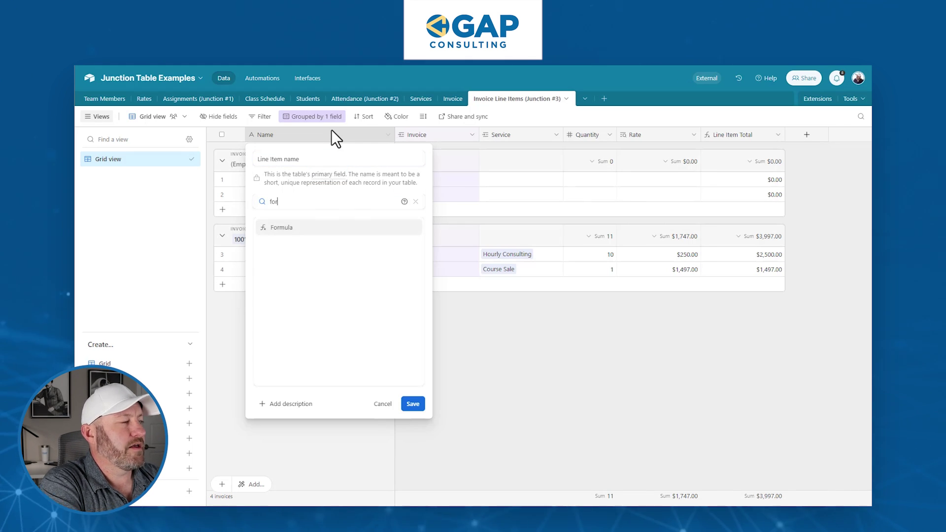
key("Return")
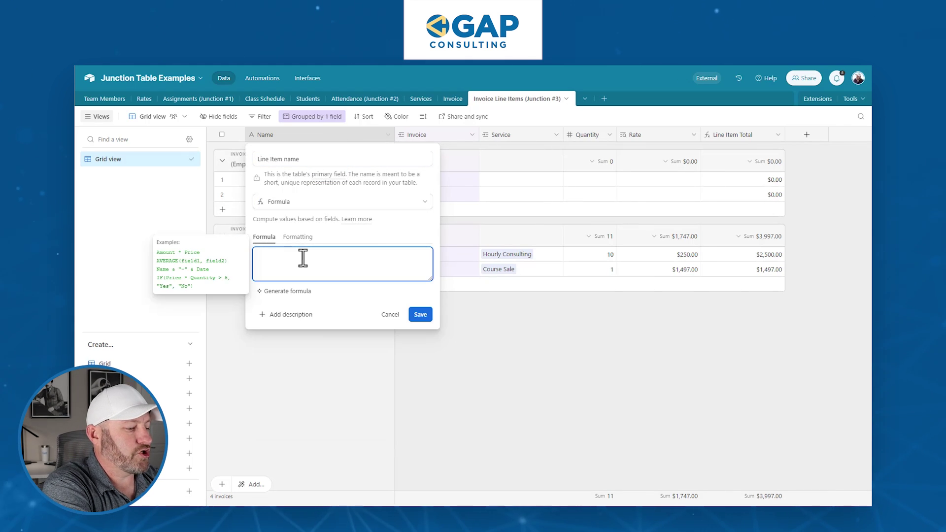
type("conc")
key("Tab")
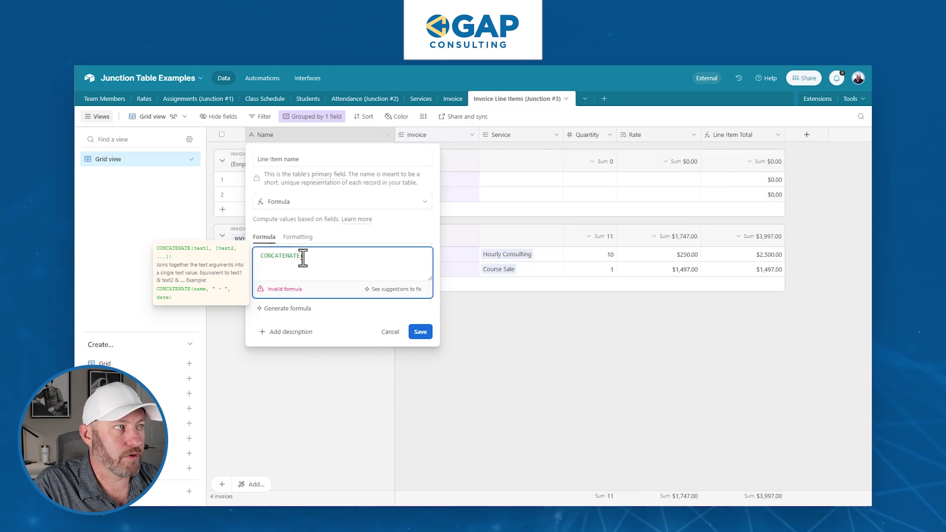
type("Invoice")
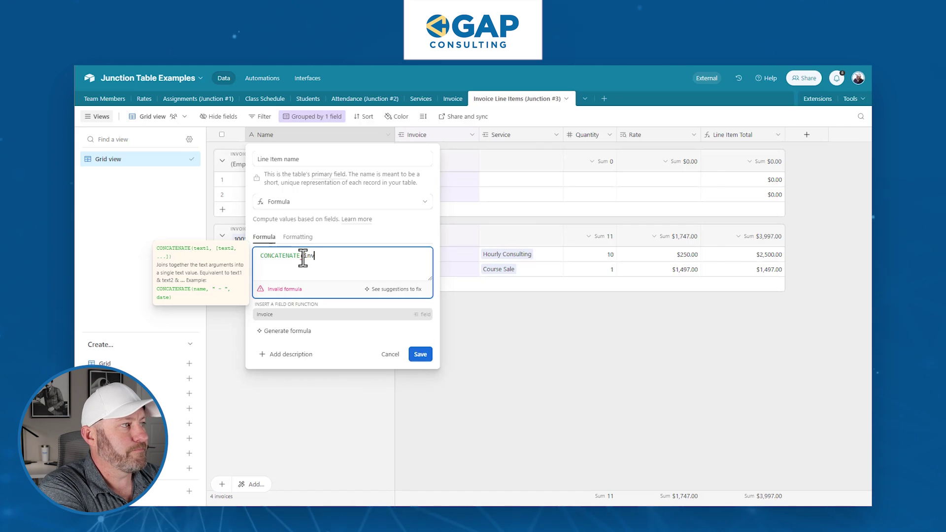
type(",' | ',")
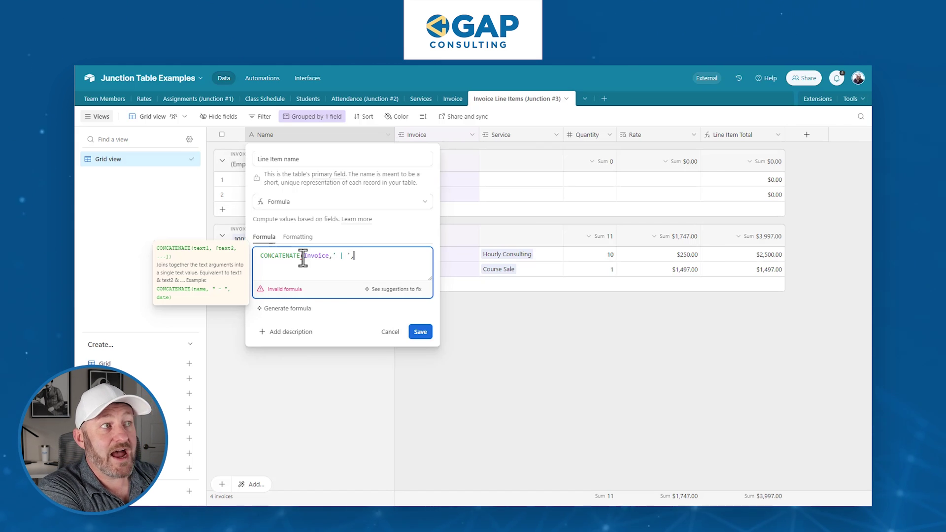
type("service)")
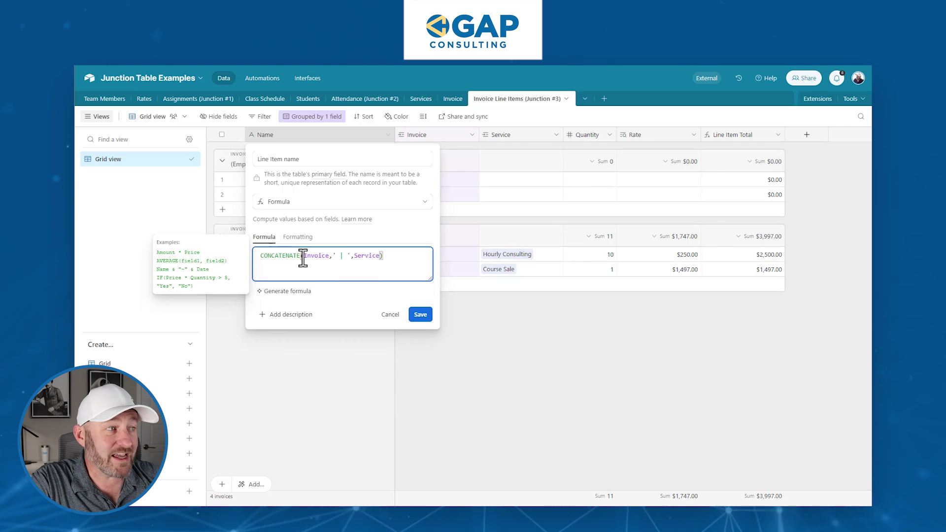
left_click(420, 316)
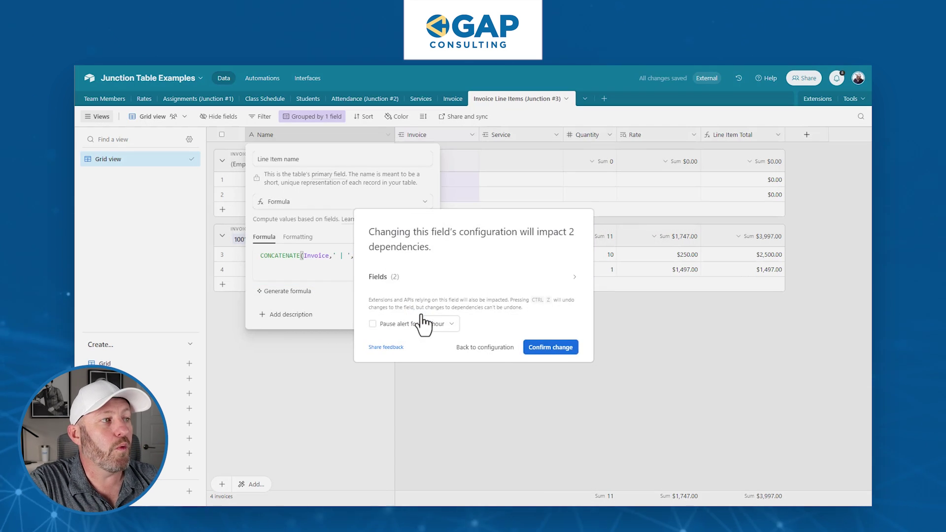
left_click(549, 347)
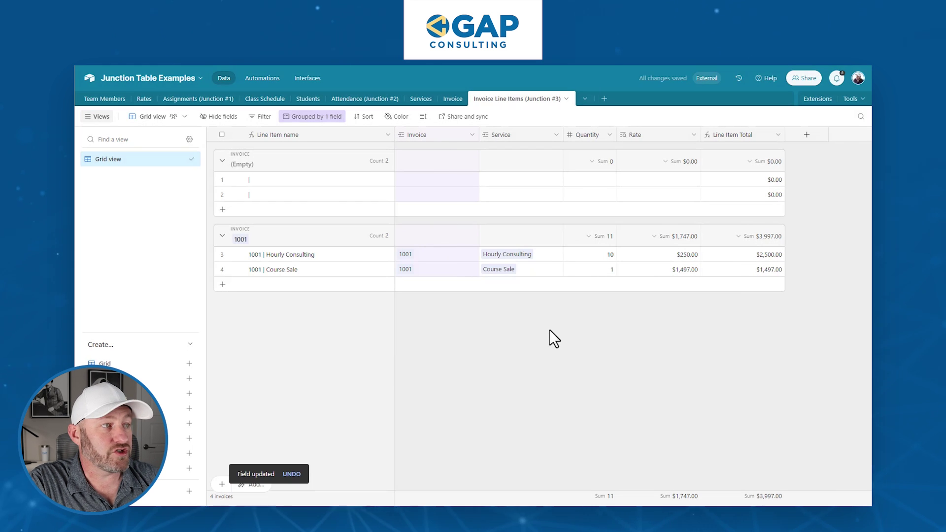
Narrow the Invoice column and review the '1001 | Hourly Consulting' and '1001 | Course Sale' names.
left_click(448, 259)
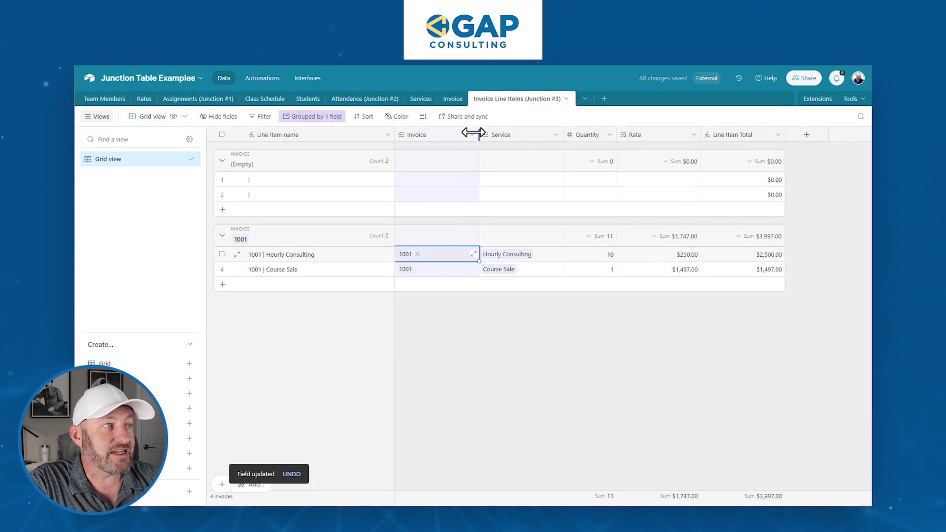
left_click_drag(475, 134, 455, 133)
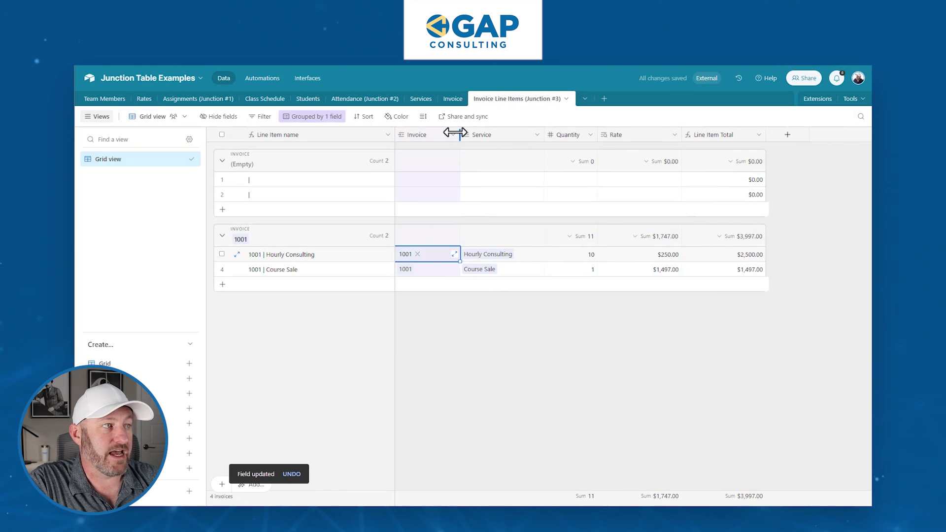
left_click(432, 255)
left_click(522, 255)
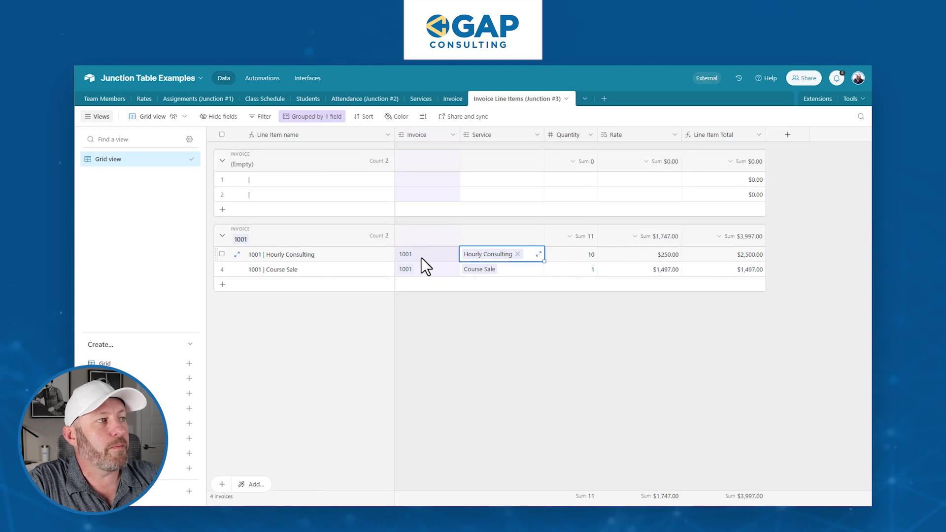
left_click(263, 257)
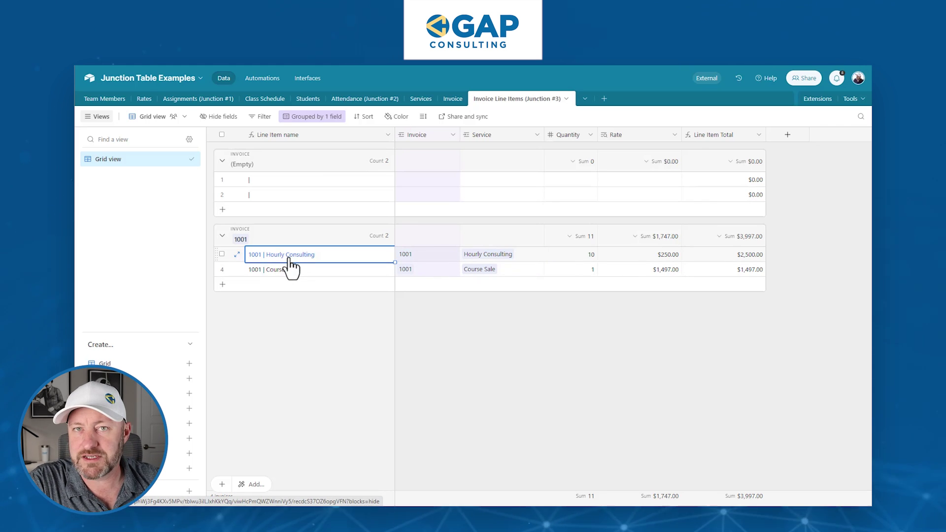
left_click(268, 274)
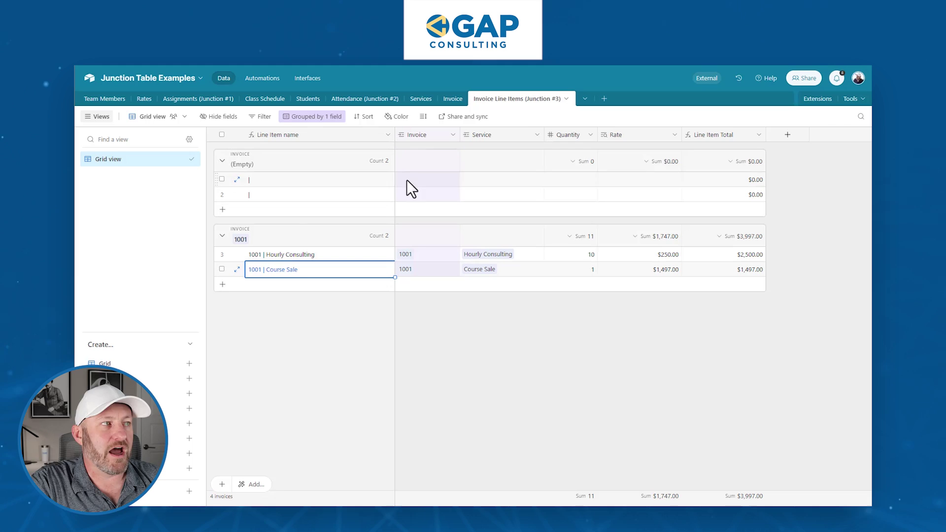
left_click(222, 179)
Delete both empty line item records from the (Empty) group.
left_click(221, 195)
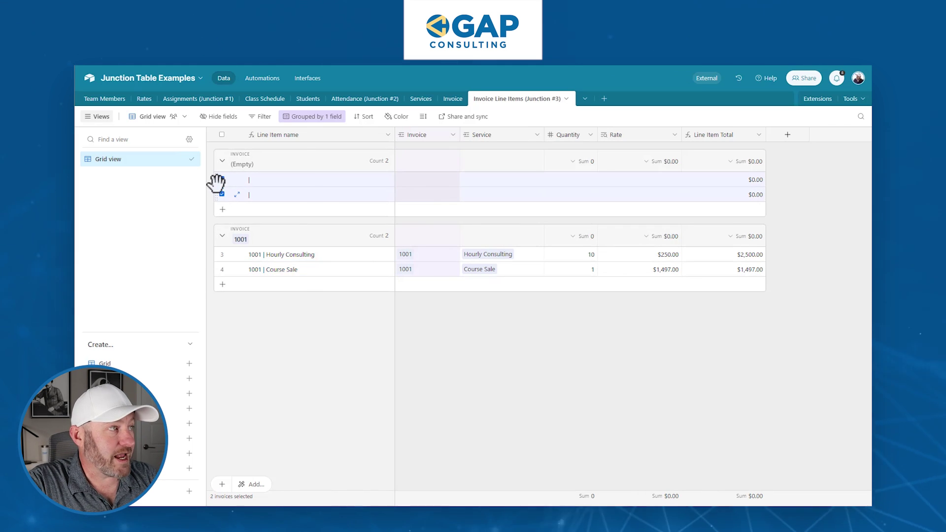
right_click(217, 184)
left_click(264, 221)
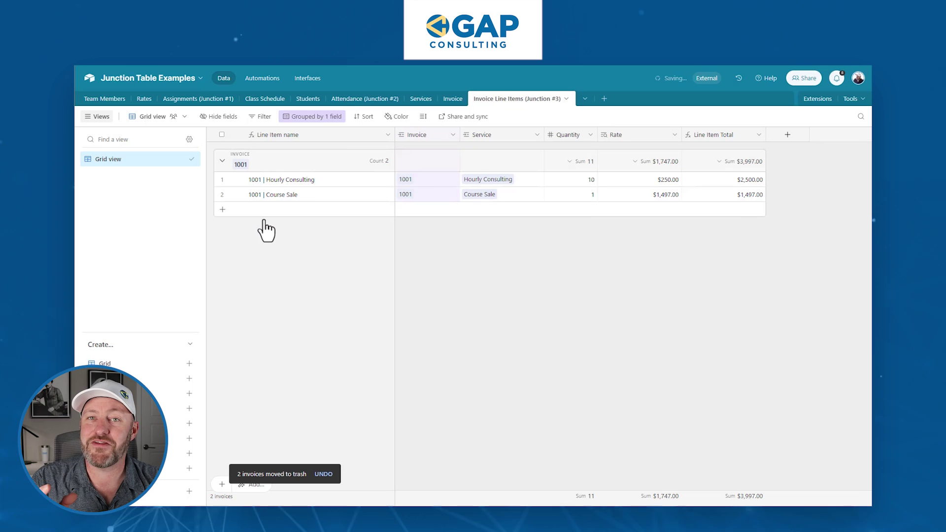